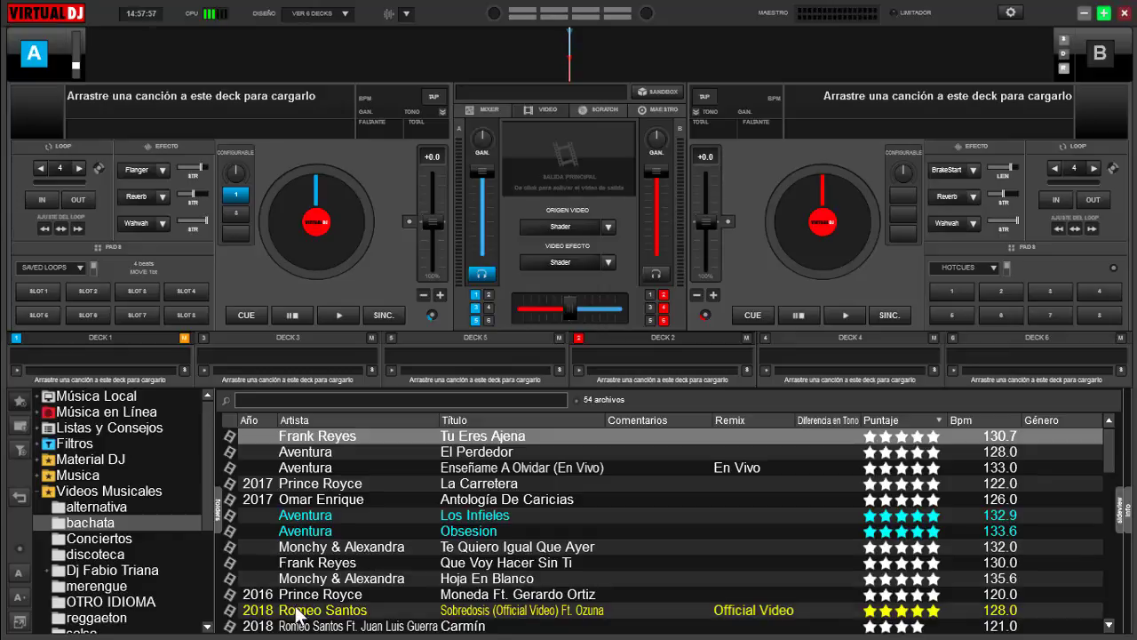
# Load Romeo Santos's "Sobredosis (Official Video)" from the bachata folder onto the left deck and lower that deck's volume fader
pyautogui.moveTo(300, 613); pyautogui.dragTo(325, 257)
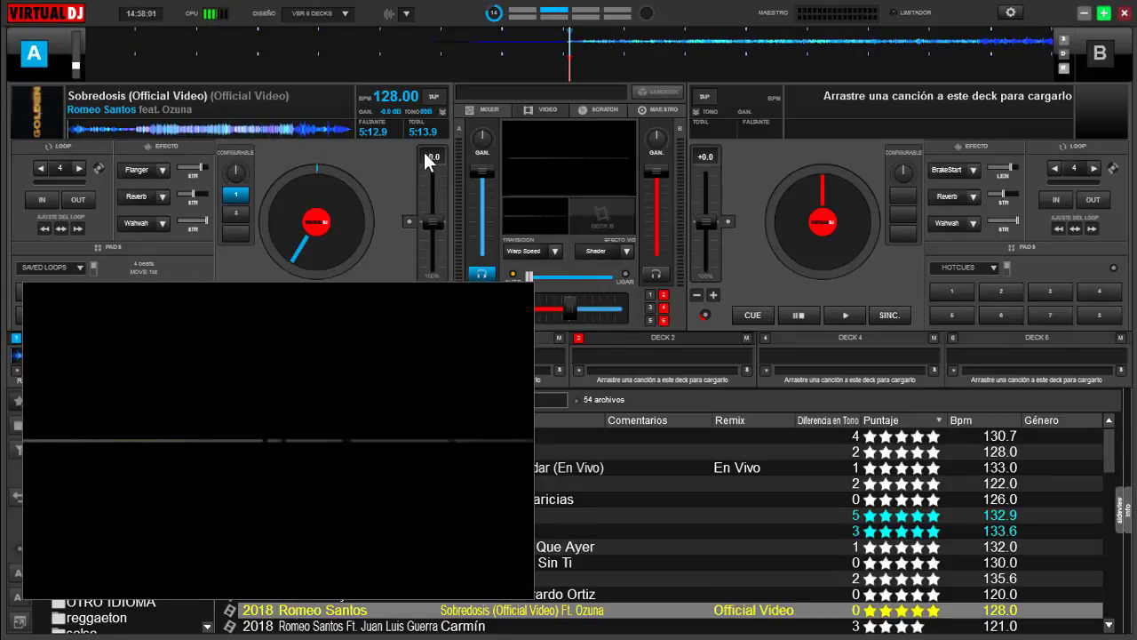
pyautogui.moveTo(487, 178)
pyautogui.mouseDown()
pyautogui.moveTo(488, 261)
pyautogui.moveTo(481, 200)
pyautogui.mouseUp()
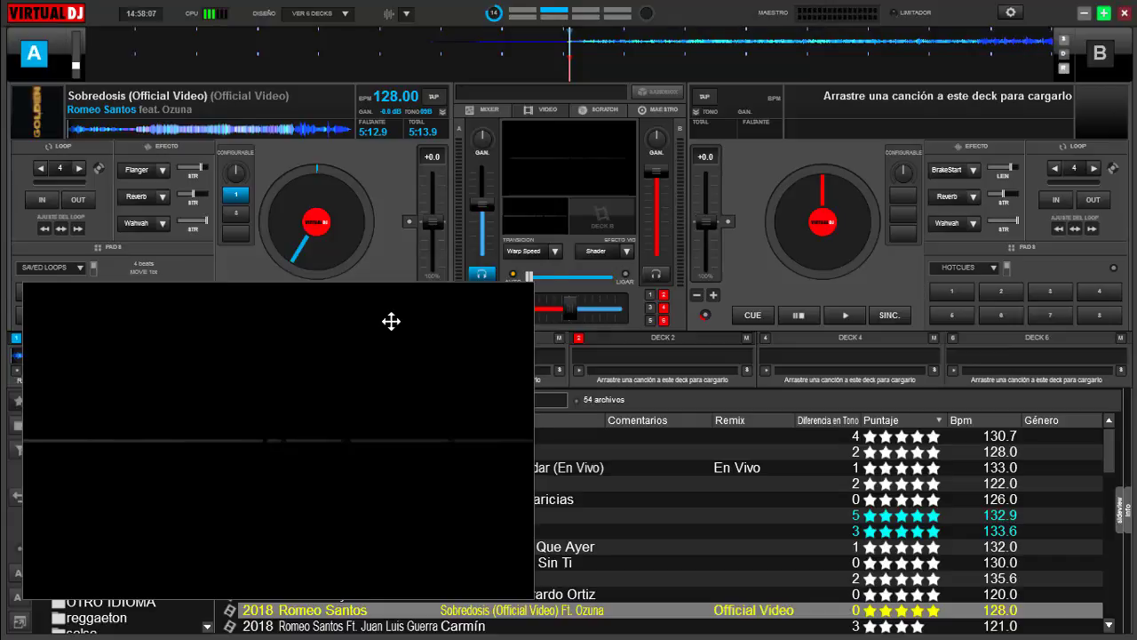
# Move the video output window clear of the left deck's controls and pause the left deck
pyautogui.moveTo(391, 323); pyautogui.dragTo(459, 272)
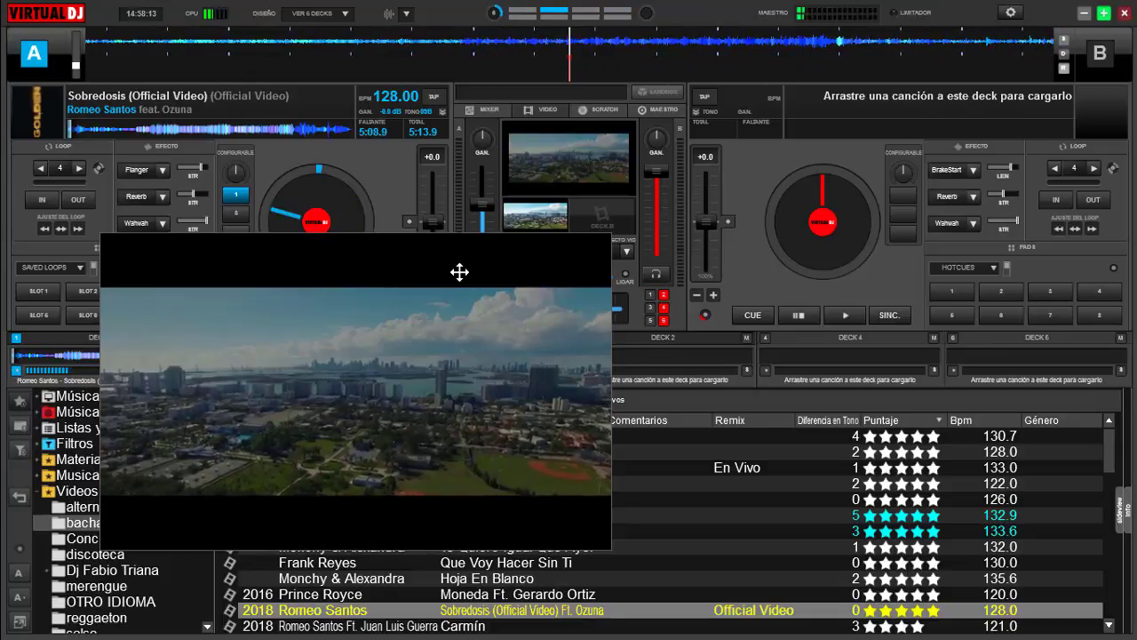
pyautogui.moveTo(434, 272); pyautogui.dragTo(975, 223)
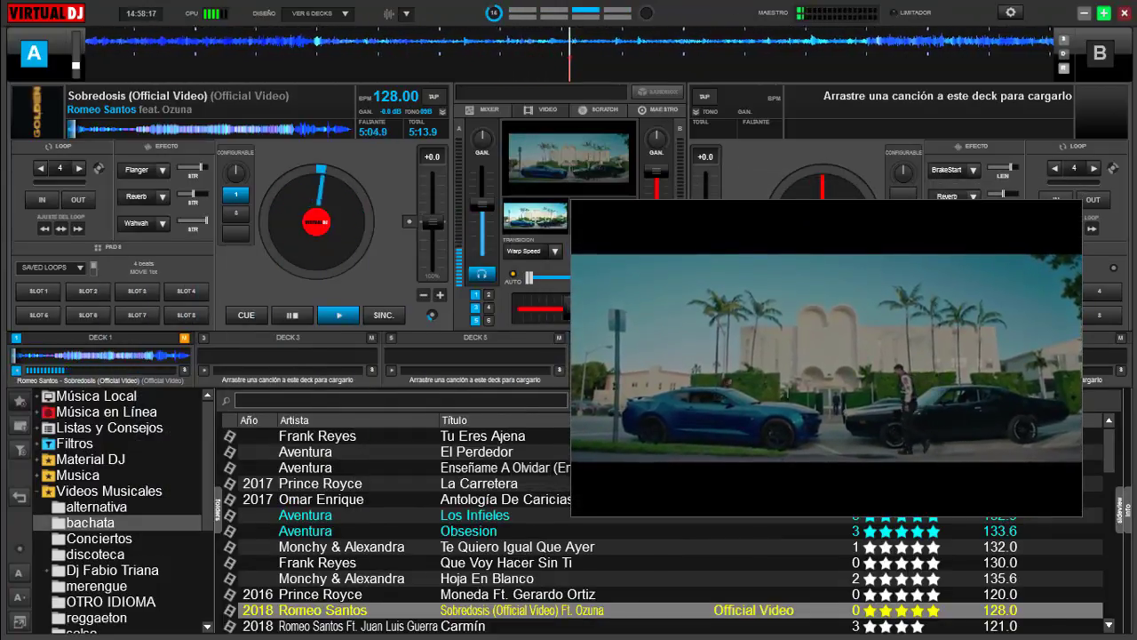
pyautogui.click(294, 314)
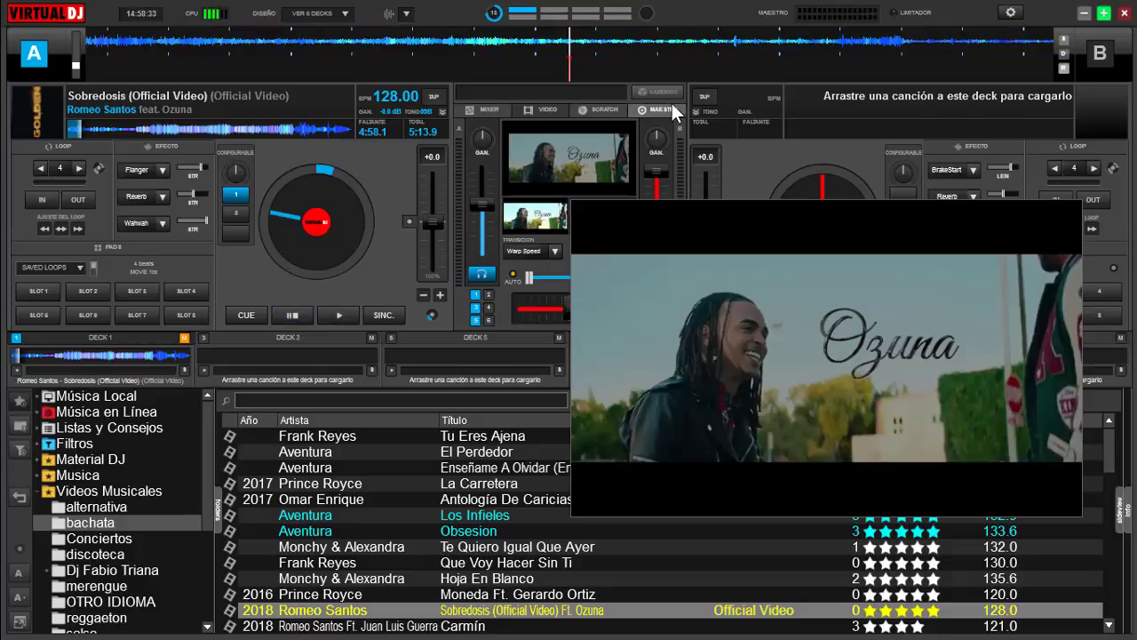
# Open the general options of the configuration window and close the video output window covering them
pyautogui.click(1010, 13)
pyautogui.click(218, 222)
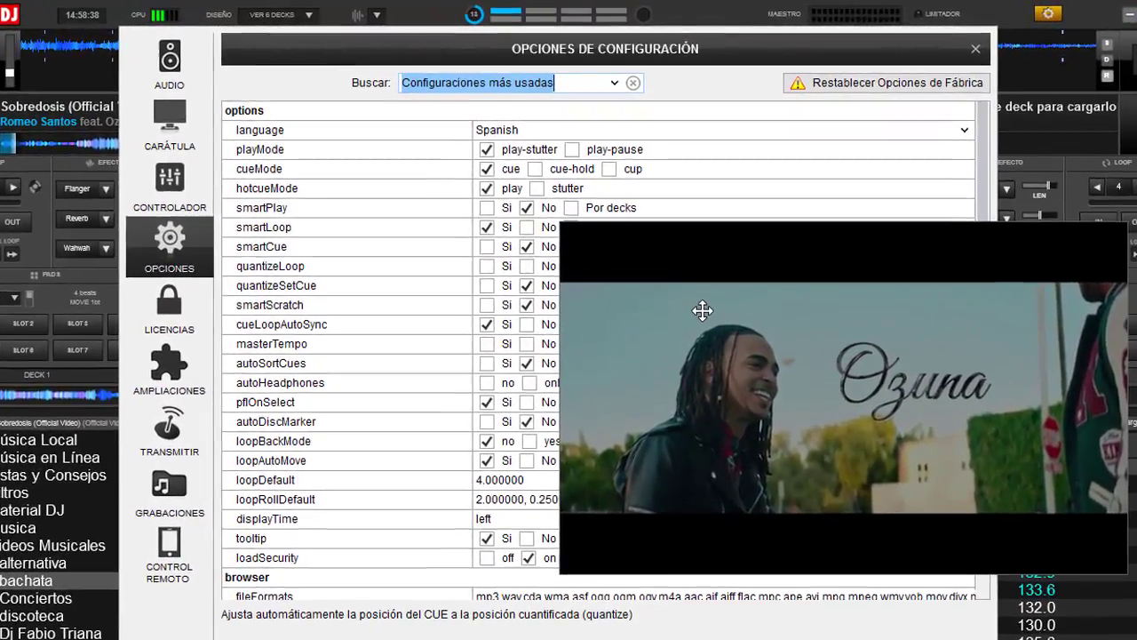
pyautogui.rightClick(671, 321)
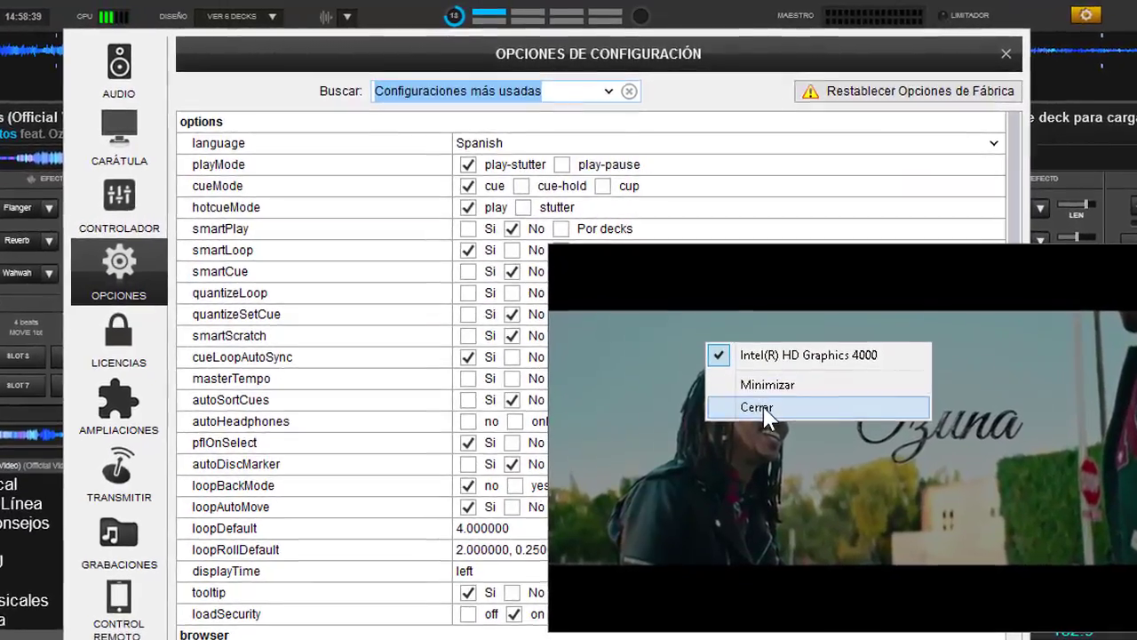
pyautogui.click(711, 384)
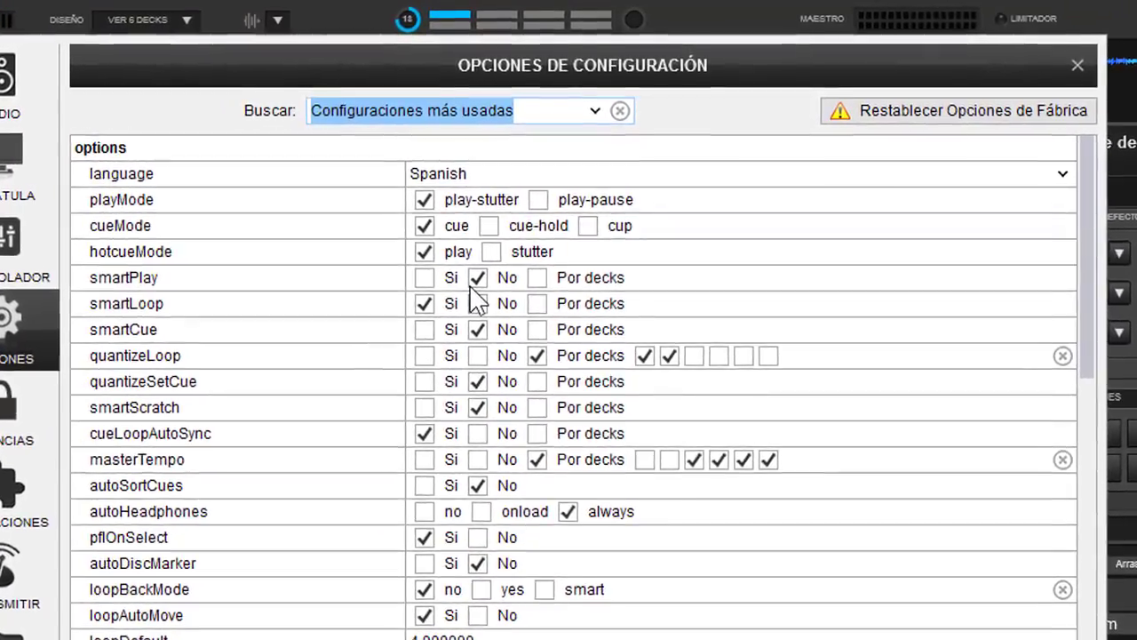
# Filter the configuration options by "videologo" and set videoLogo to Si
pyautogui.write('vid')
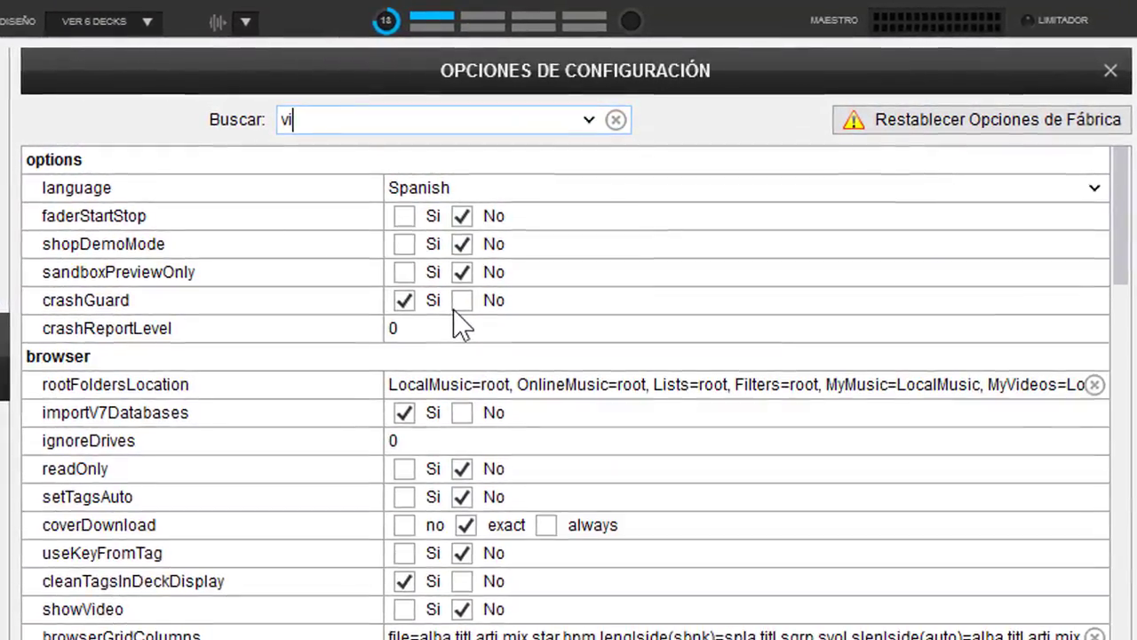
pyautogui.write('eo')
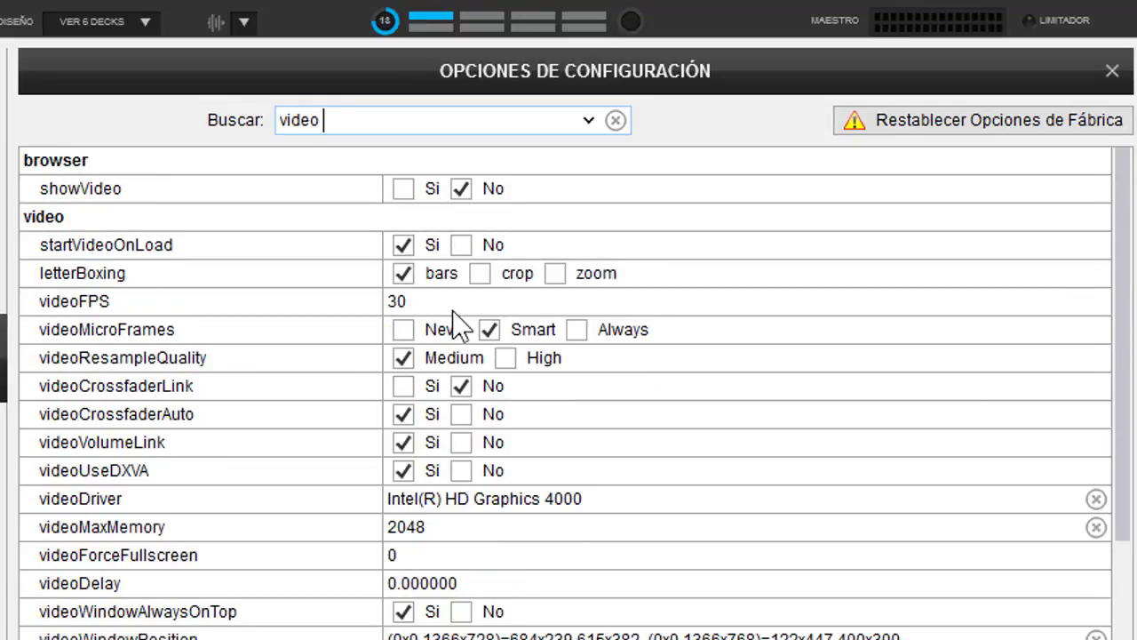
pyautogui.write('logo')
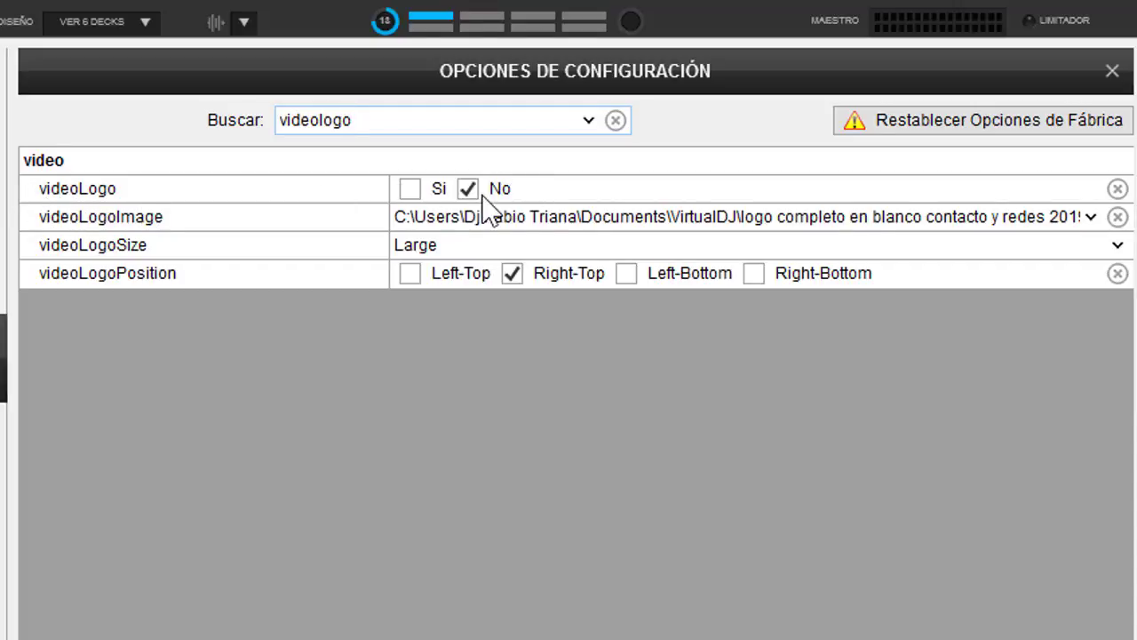
pyautogui.click(414, 193)
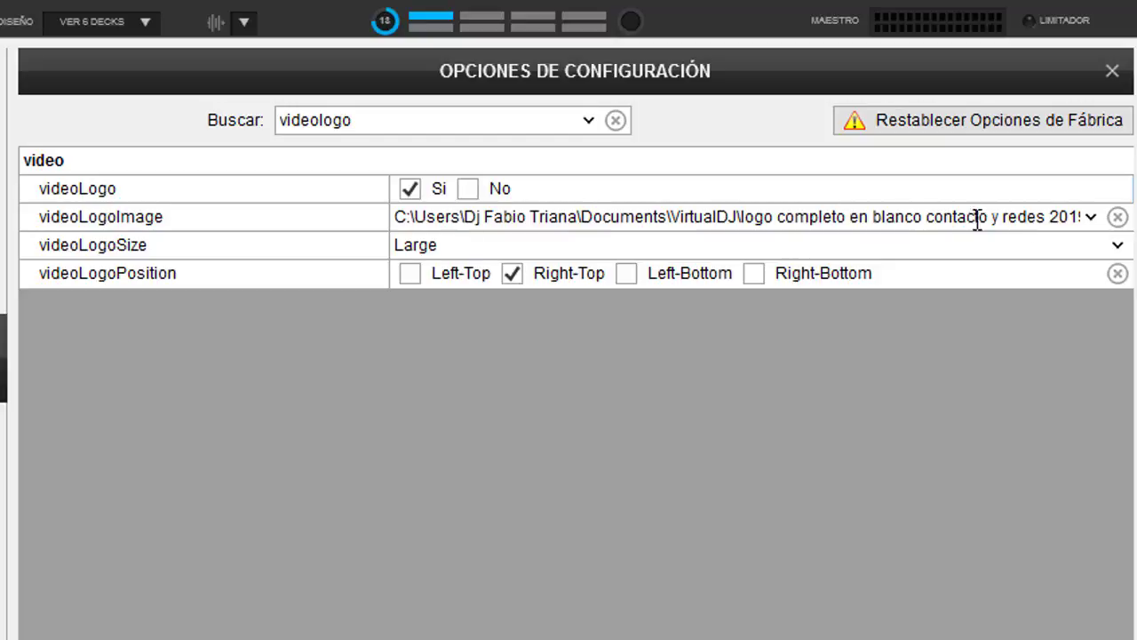
# Choose "logo completo en blanco contacto y redes 2019" as the videoLogoImage and set videoLogoSize to Large
pyautogui.click(1091, 219)
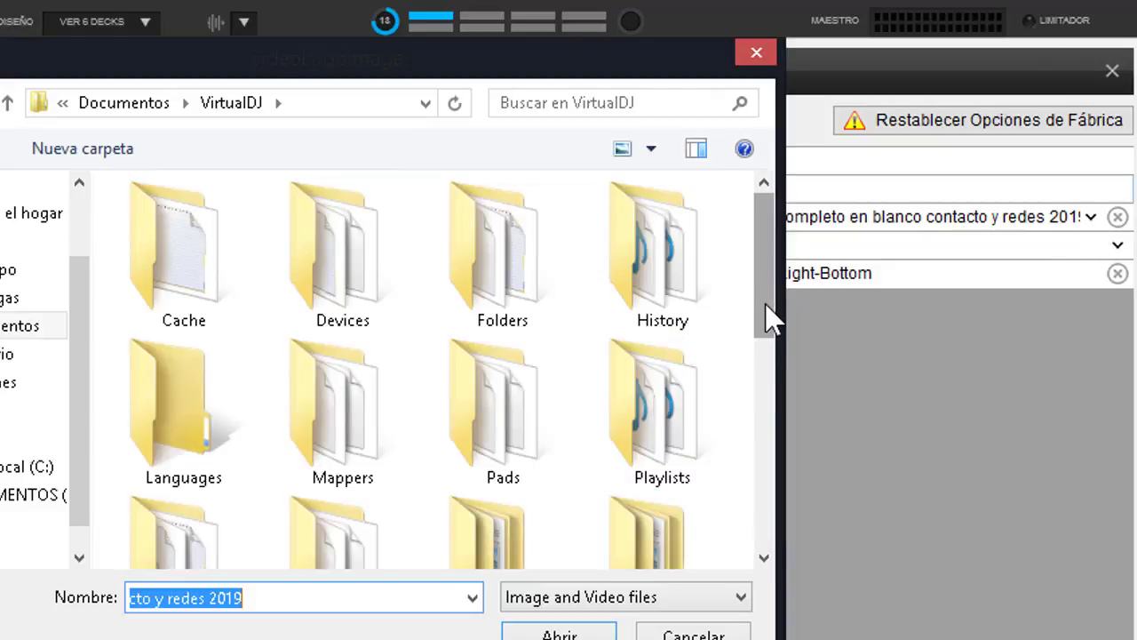
pyautogui.moveTo(771, 319); pyautogui.dragTo(779, 528)
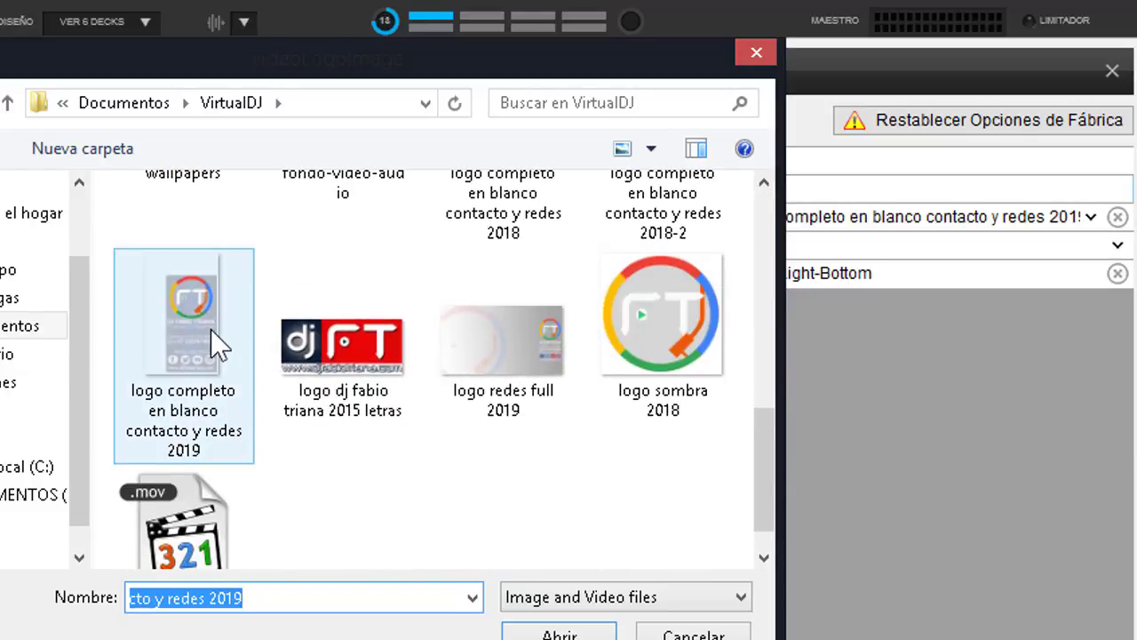
pyautogui.click(559, 634)
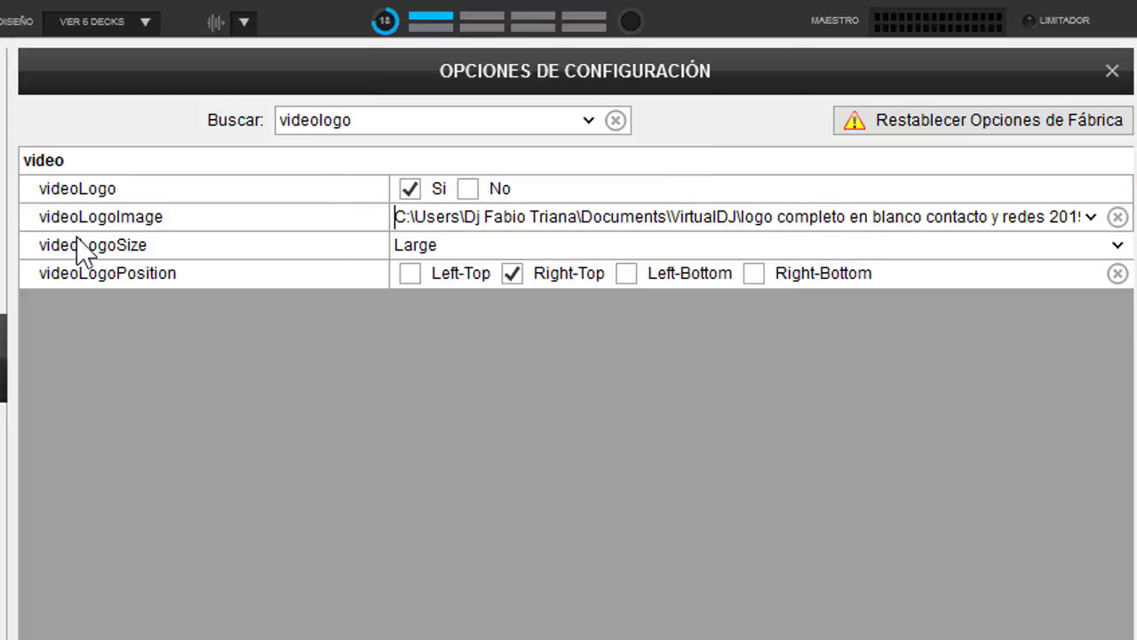
pyautogui.click(1117, 247)
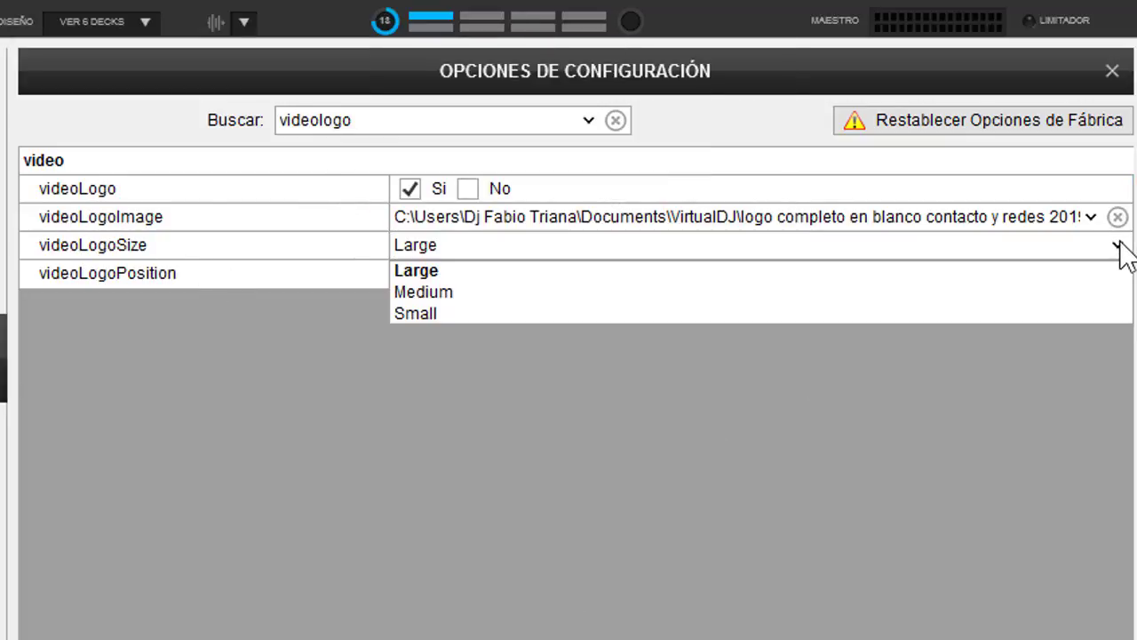
pyautogui.click(427, 273)
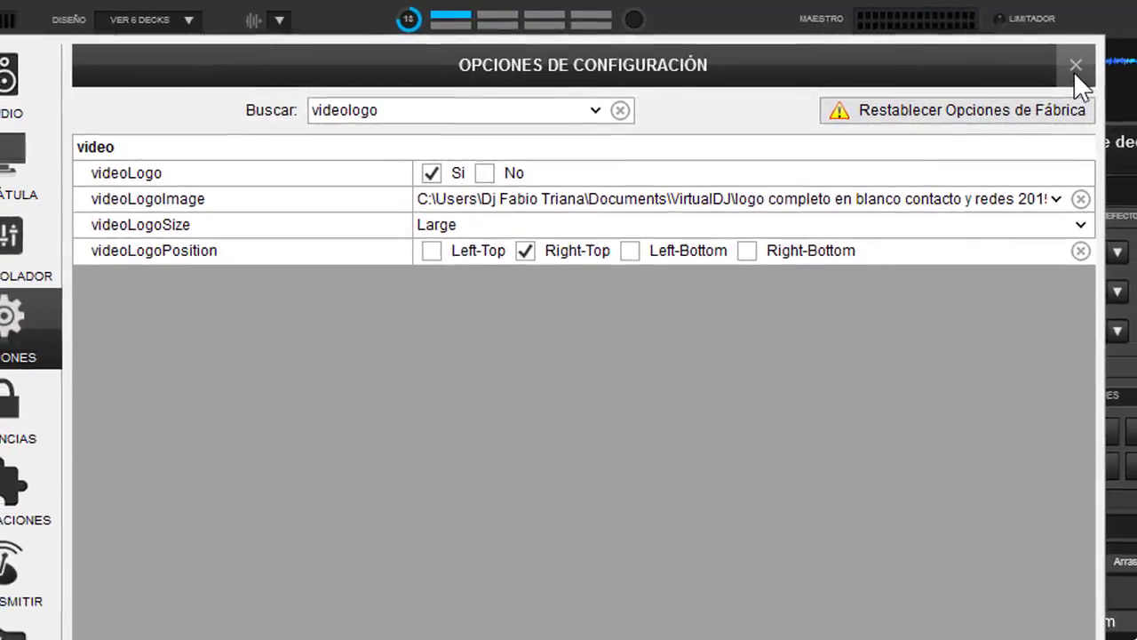
# Leave the configuration, play the left deck and reopen the video output window, placing it over the middle to check the logo
pyautogui.click(1090, 66)
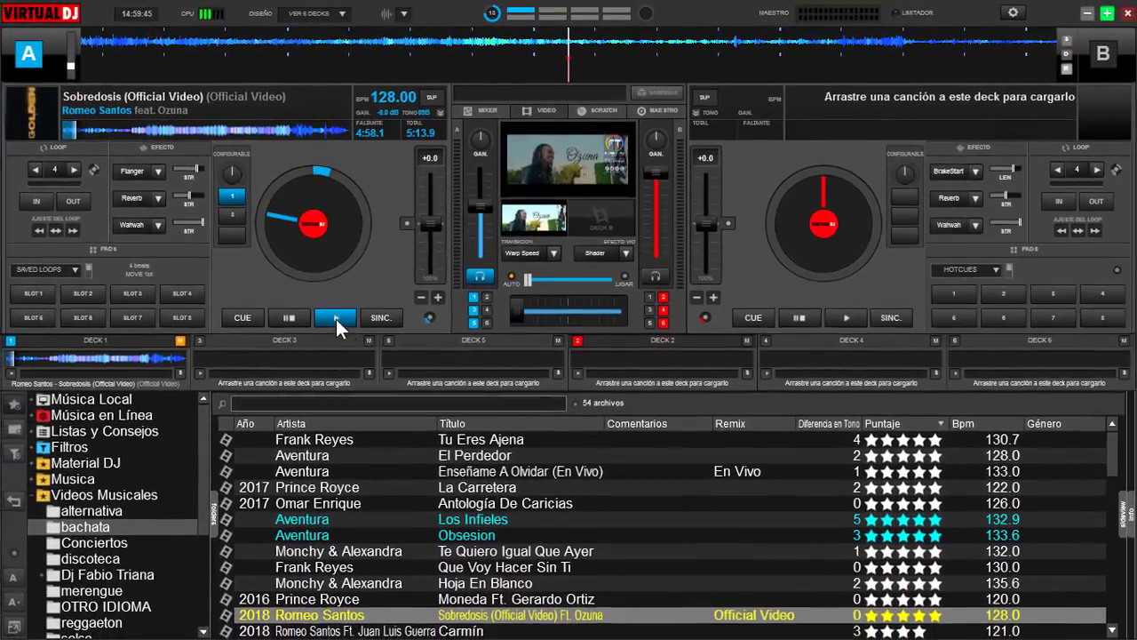
pyautogui.click(330, 323)
pyautogui.click(574, 155)
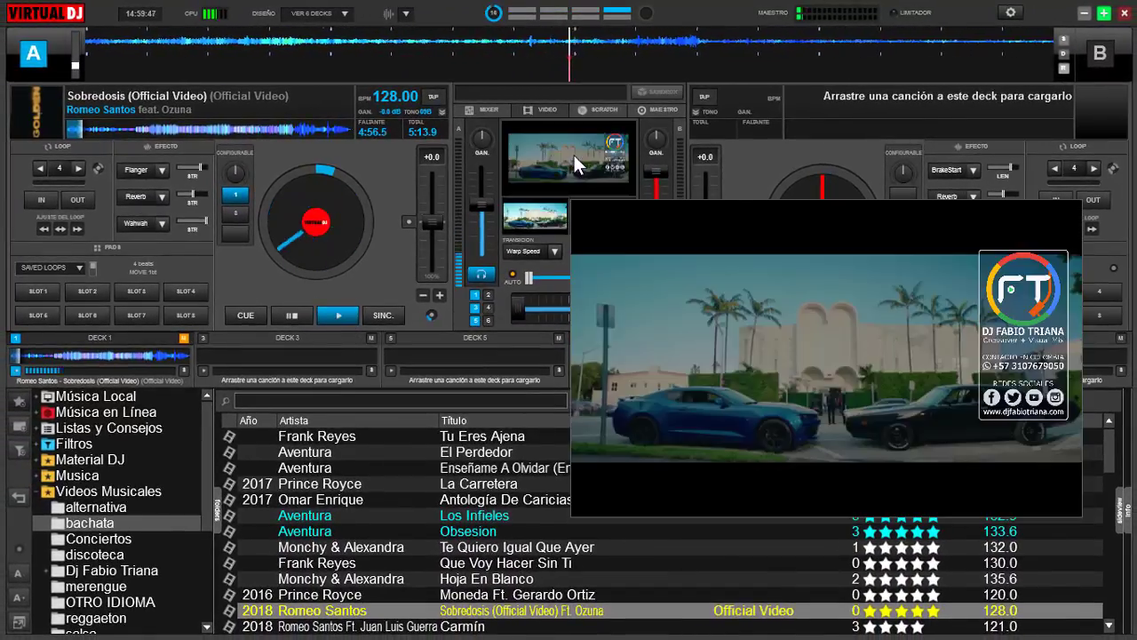
pyautogui.moveTo(891, 335); pyautogui.dragTo(689, 339)
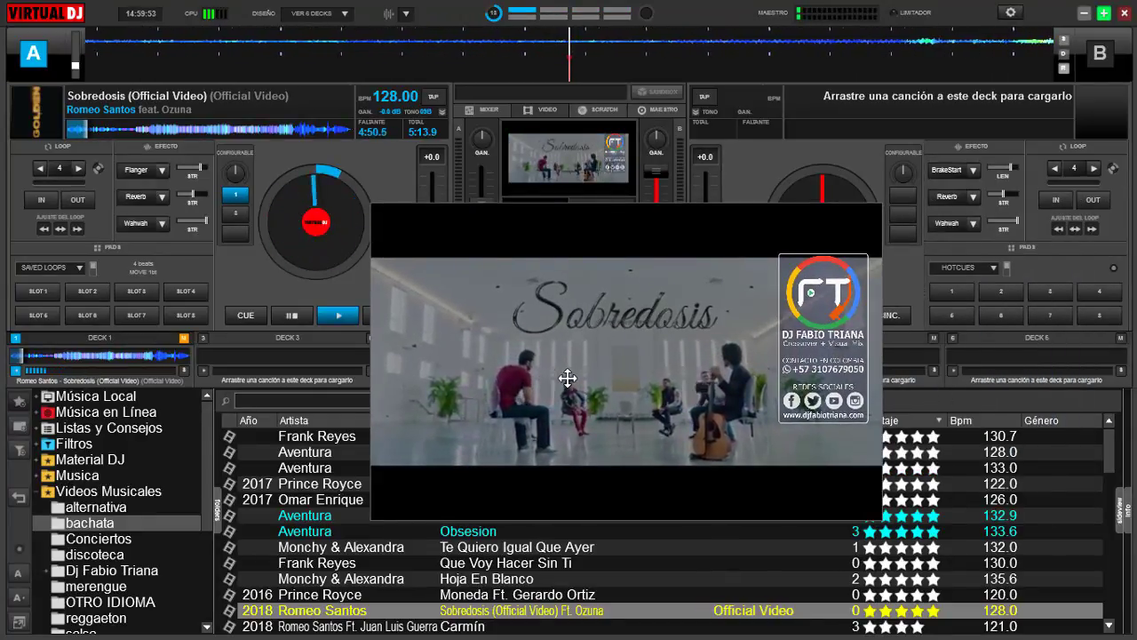
pyautogui.doubleClick(655, 355)
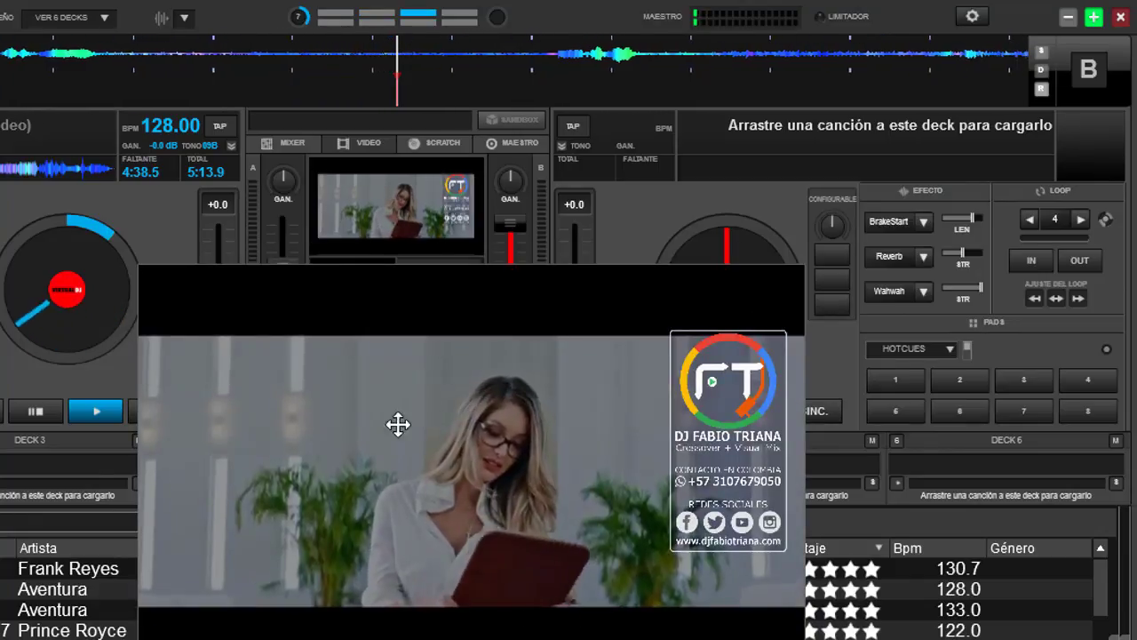
# Pause the left deck and close the video output window
pyautogui.click(54, 406)
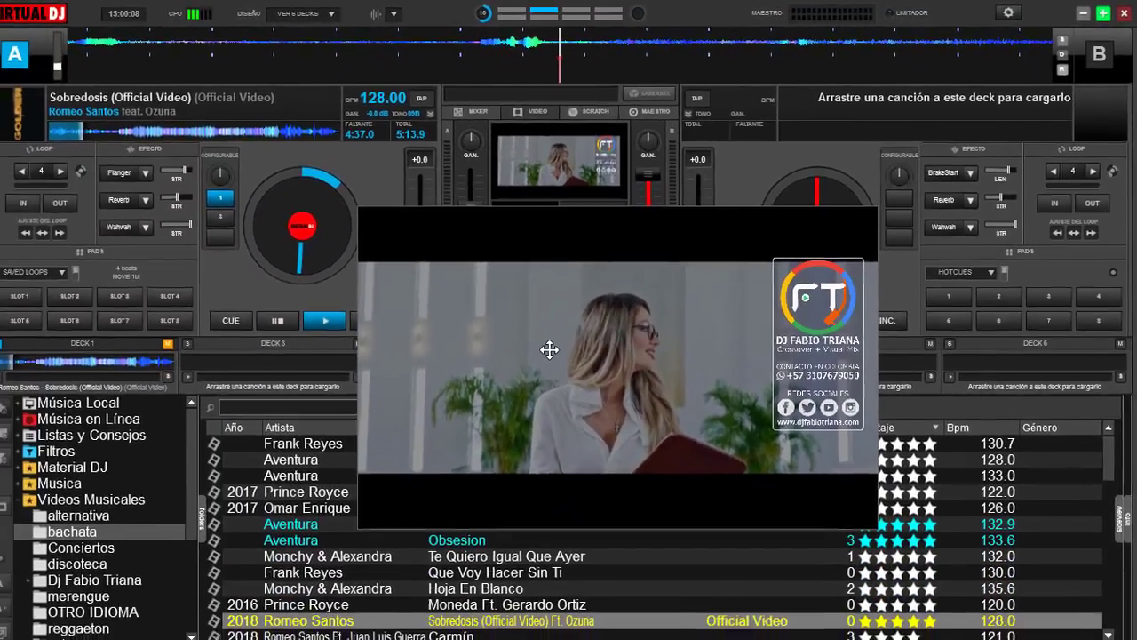
pyautogui.rightClick(549, 349)
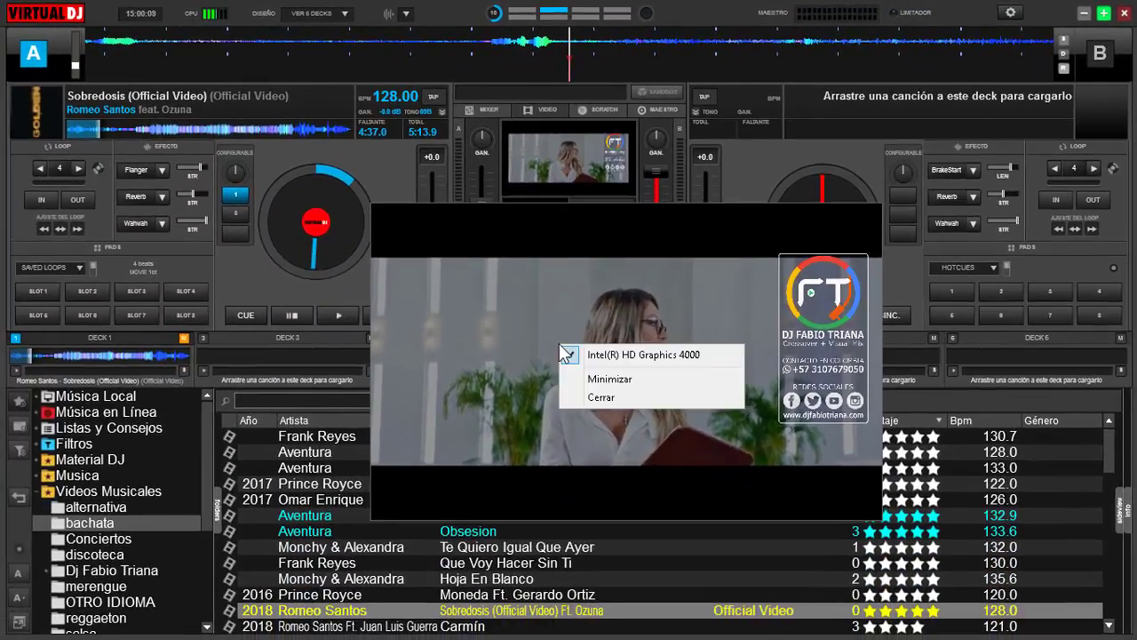
pyautogui.click(595, 405)
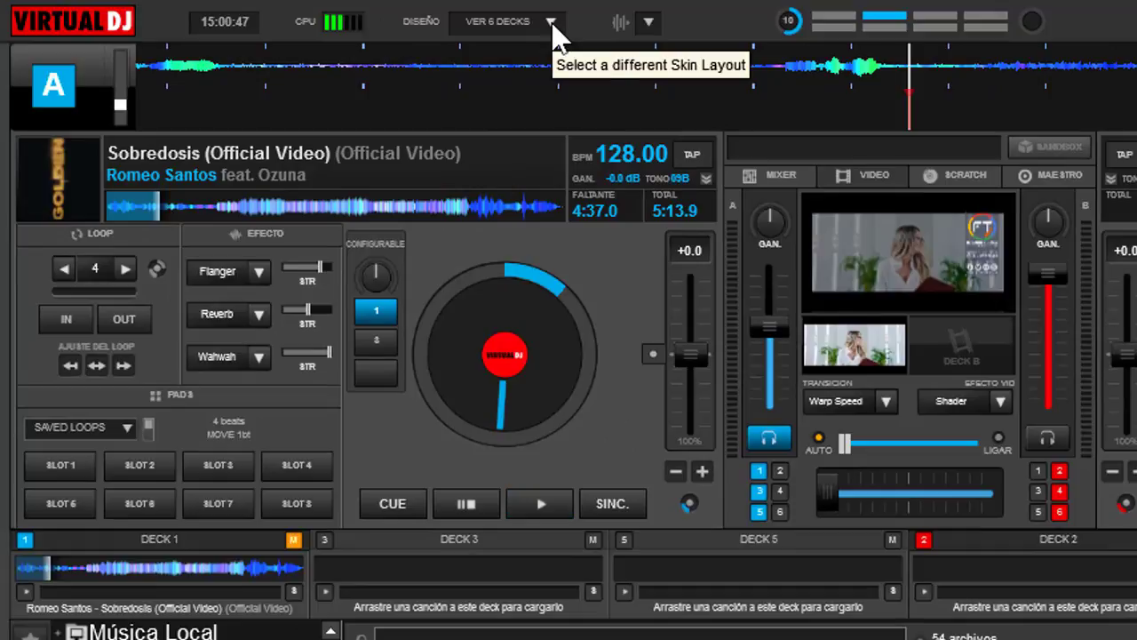
# Review the available skin layouts for the number of decks shown
pyautogui.click(552, 22)
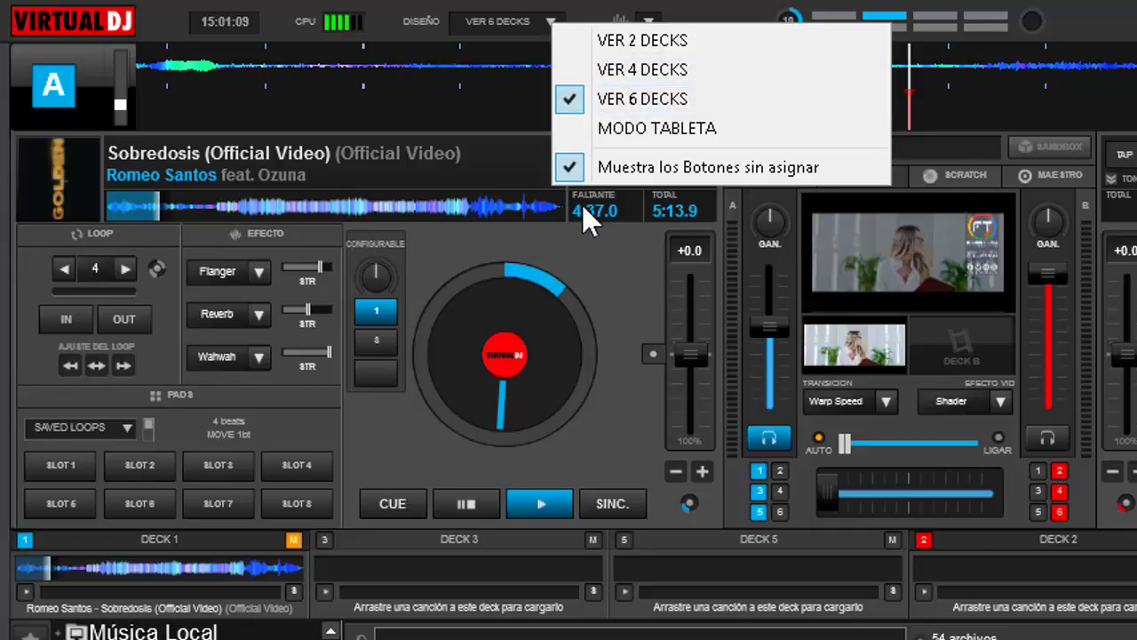
pyautogui.click(604, 270)
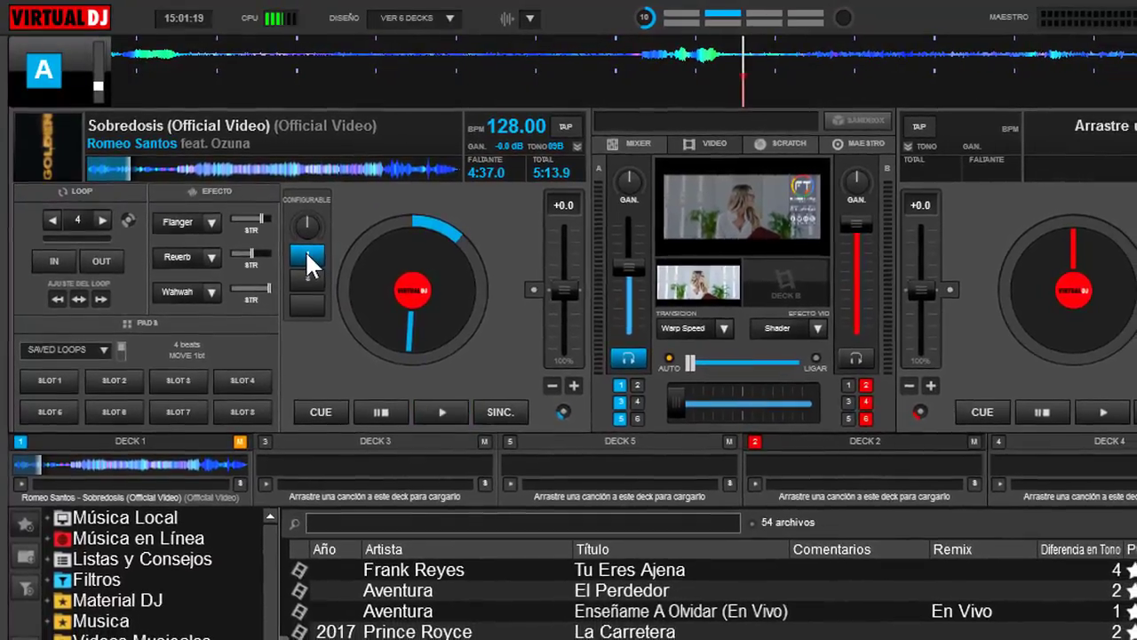
# Examine the action script assigned to the left deck's first configurable button, including the available deck_select actions
pyautogui.click(306, 256)
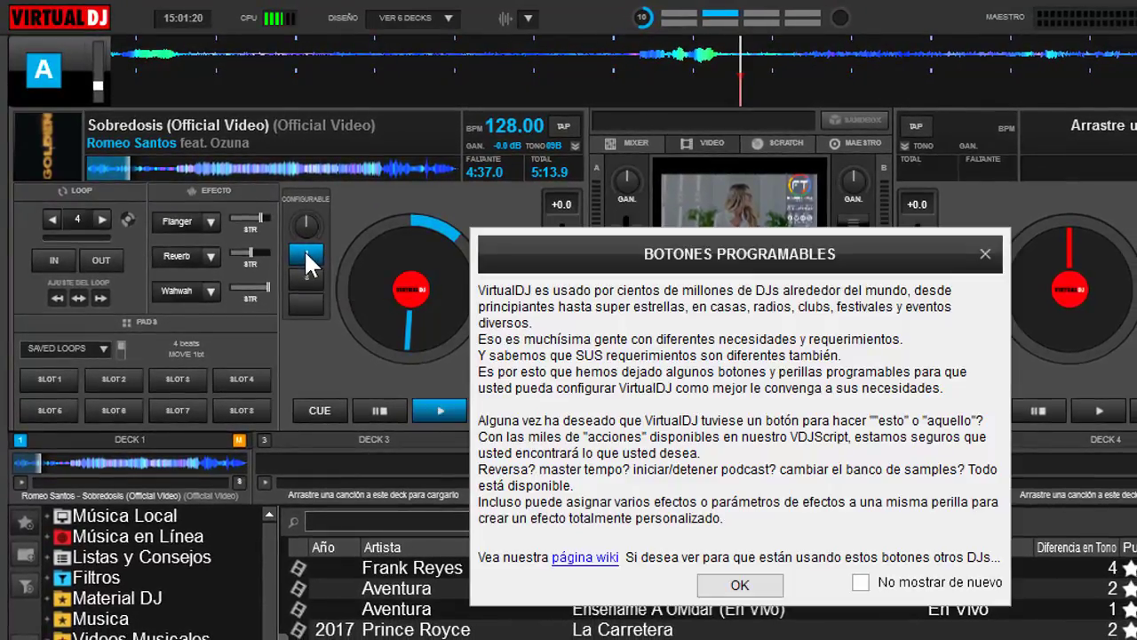
pyautogui.click(741, 590)
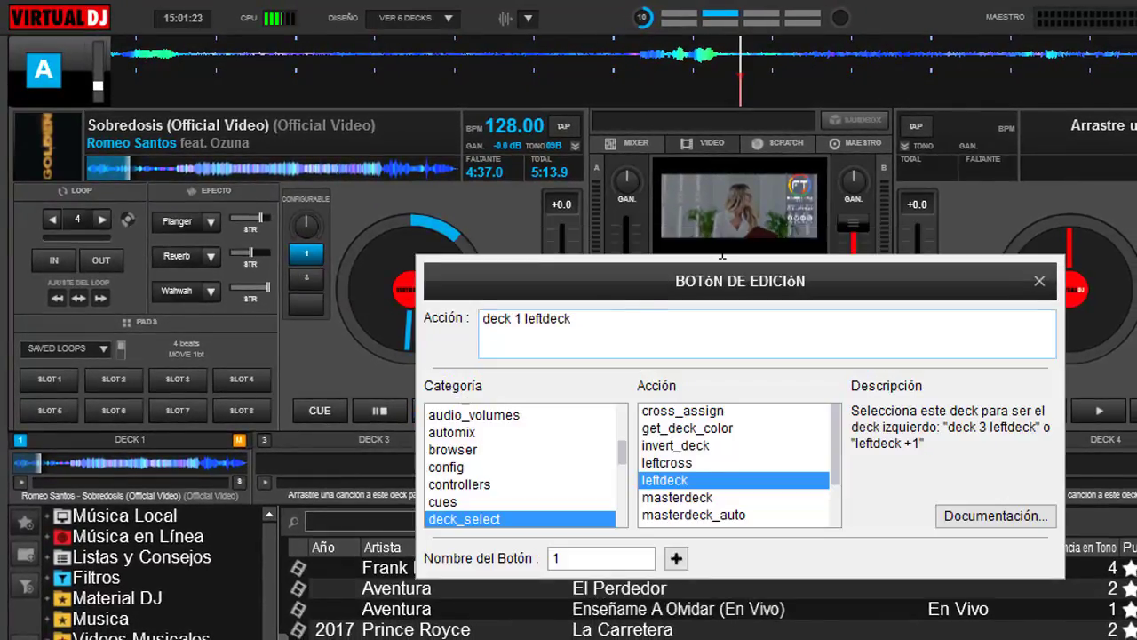
pyautogui.moveTo(612, 290); pyautogui.dragTo(726, 172)
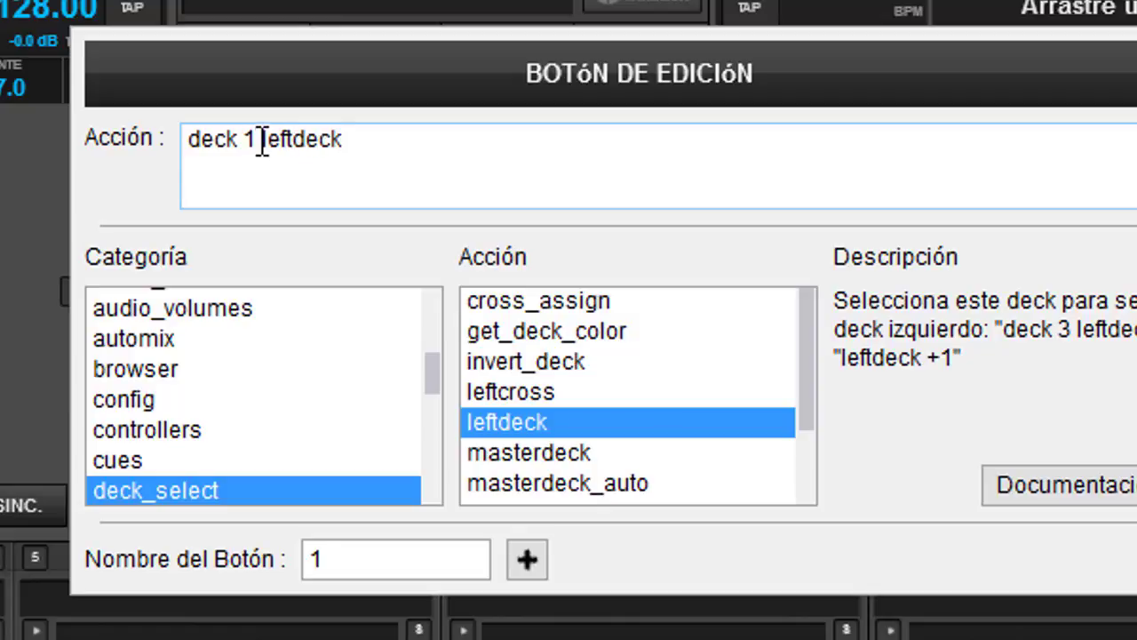
pyautogui.click(804, 462)
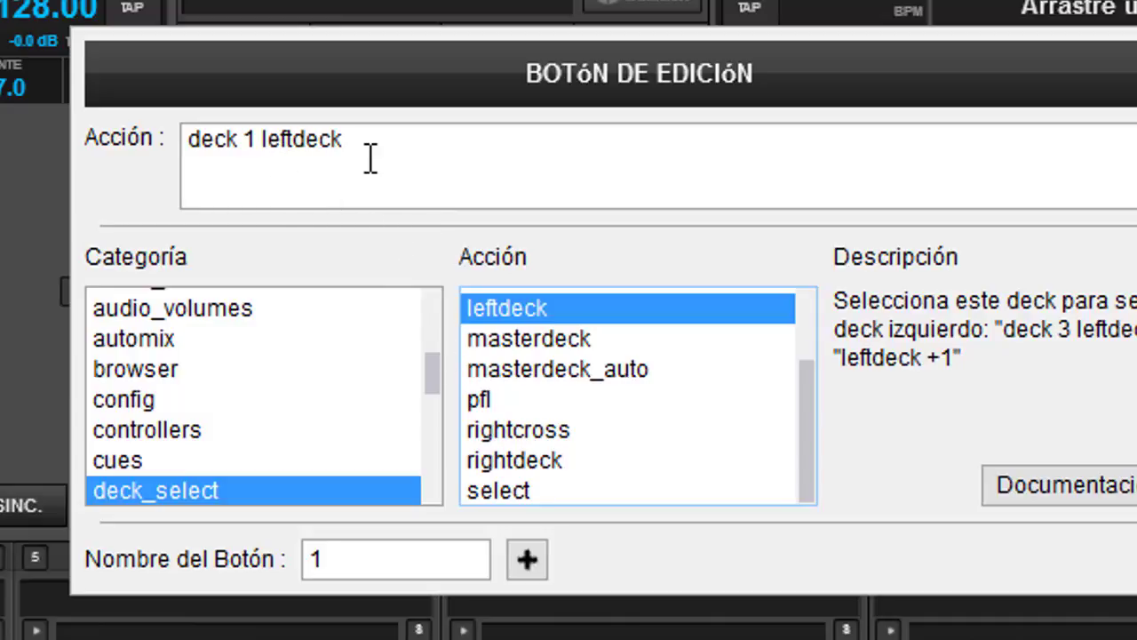
pyautogui.click(252, 141)
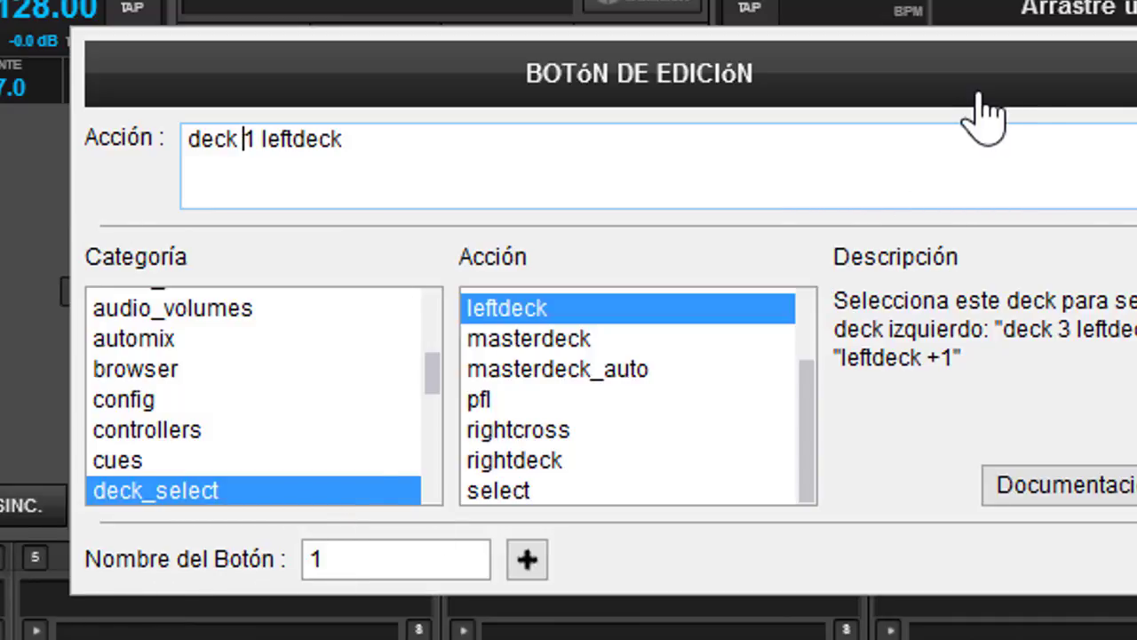
pyautogui.click(1130, 114)
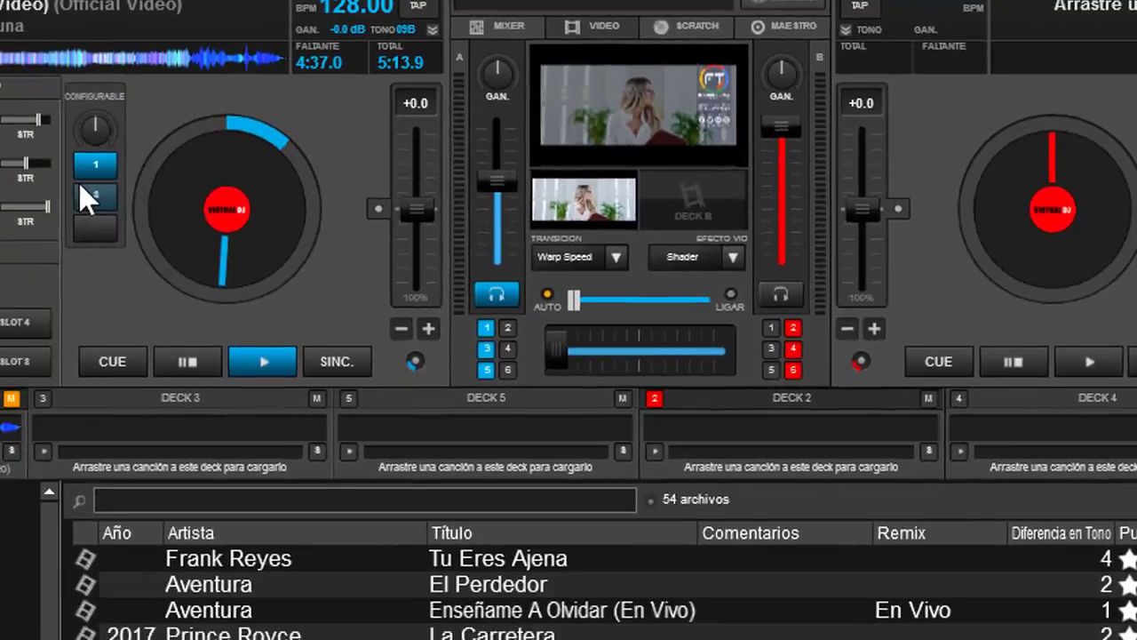
# Open the action editor of the left deck's second configurable button and move it aside to examine its script
pyautogui.click(100, 194)
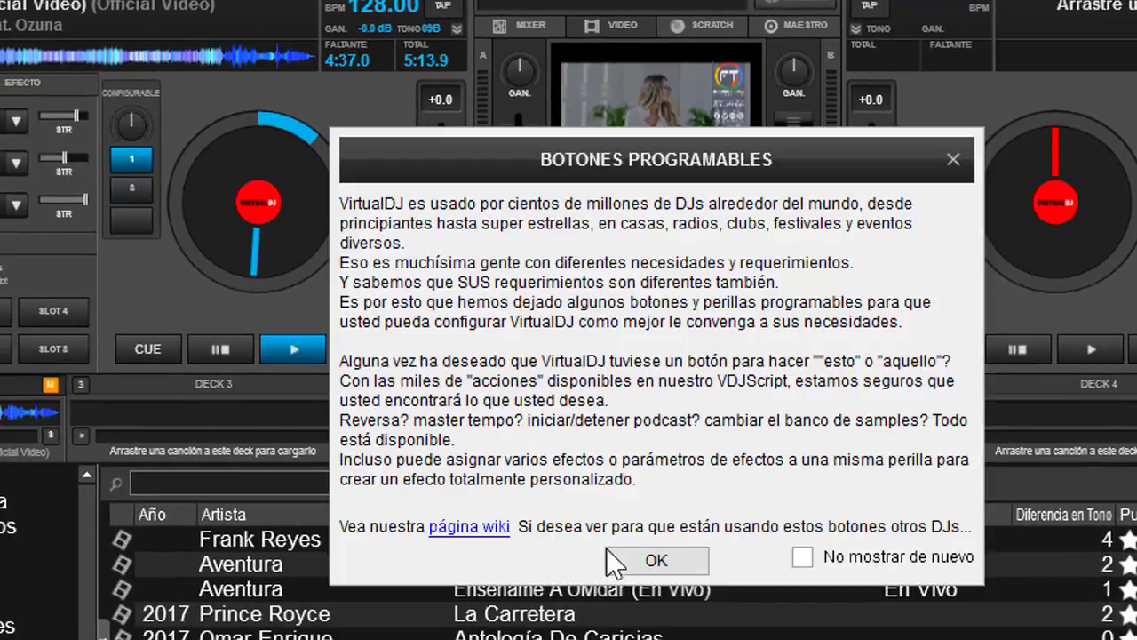
pyautogui.click(645, 562)
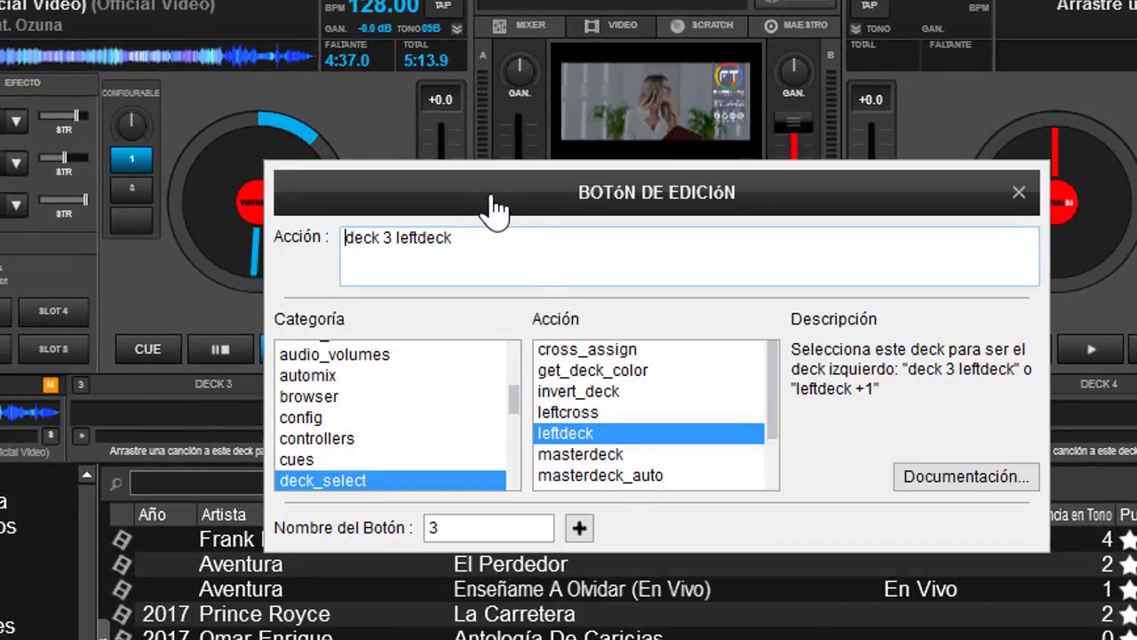
pyautogui.moveTo(495, 207); pyautogui.dragTo(611, 0)
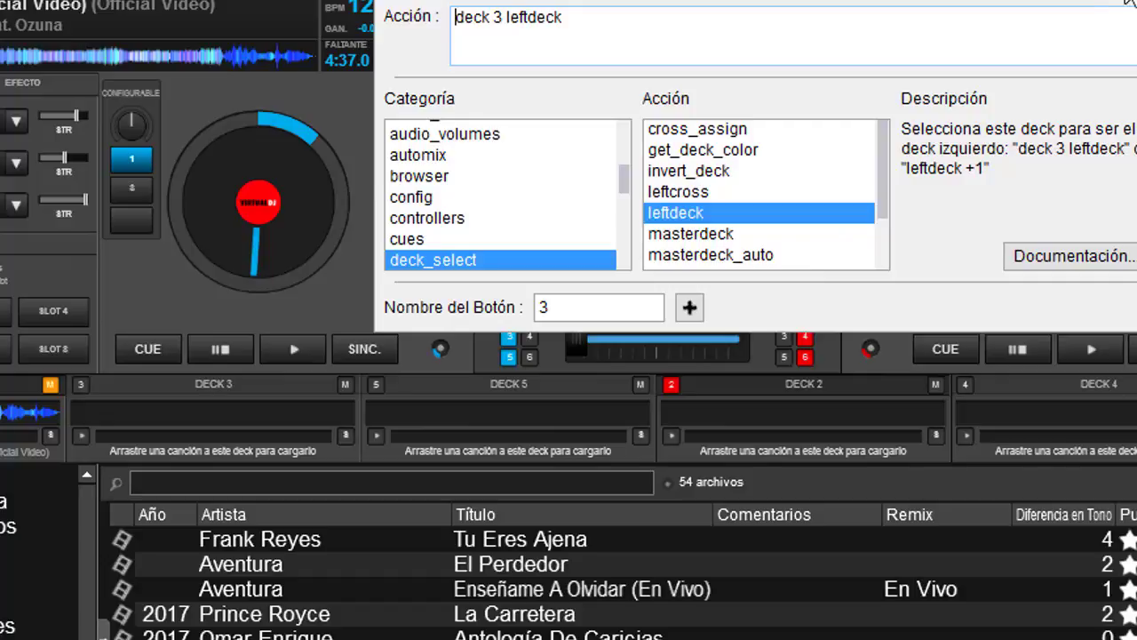
# Close the button action editor, then switch the left side to deck 3 with its configurable button and load the track "Moneda" onto it
pyautogui.moveTo(1043, 5); pyautogui.dragTo(1048, 18)
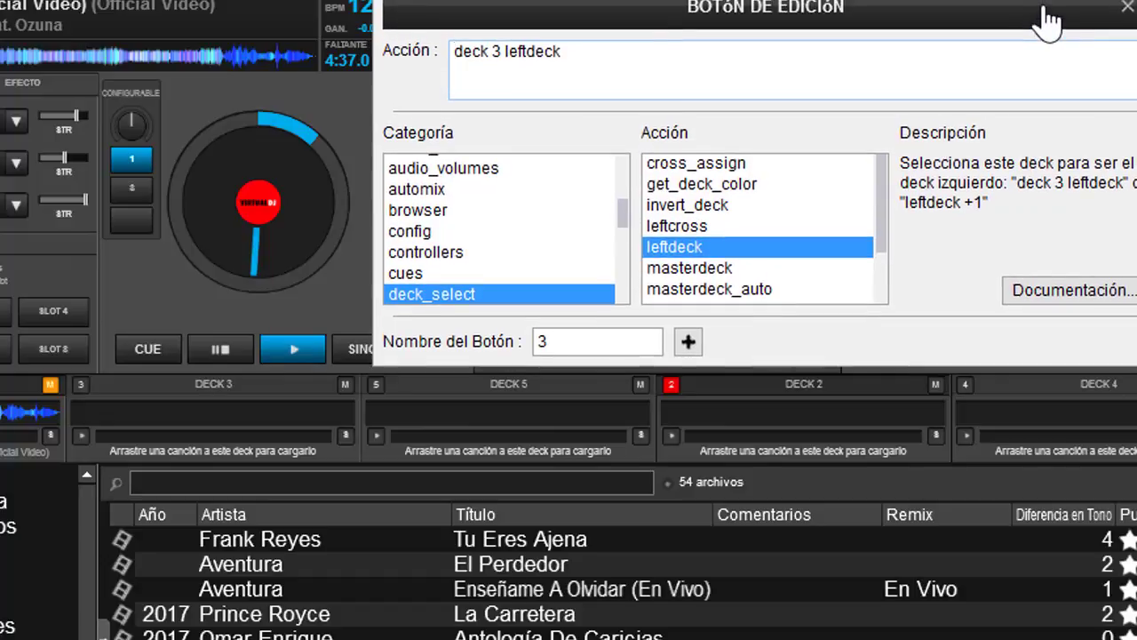
pyautogui.click(1125, 7)
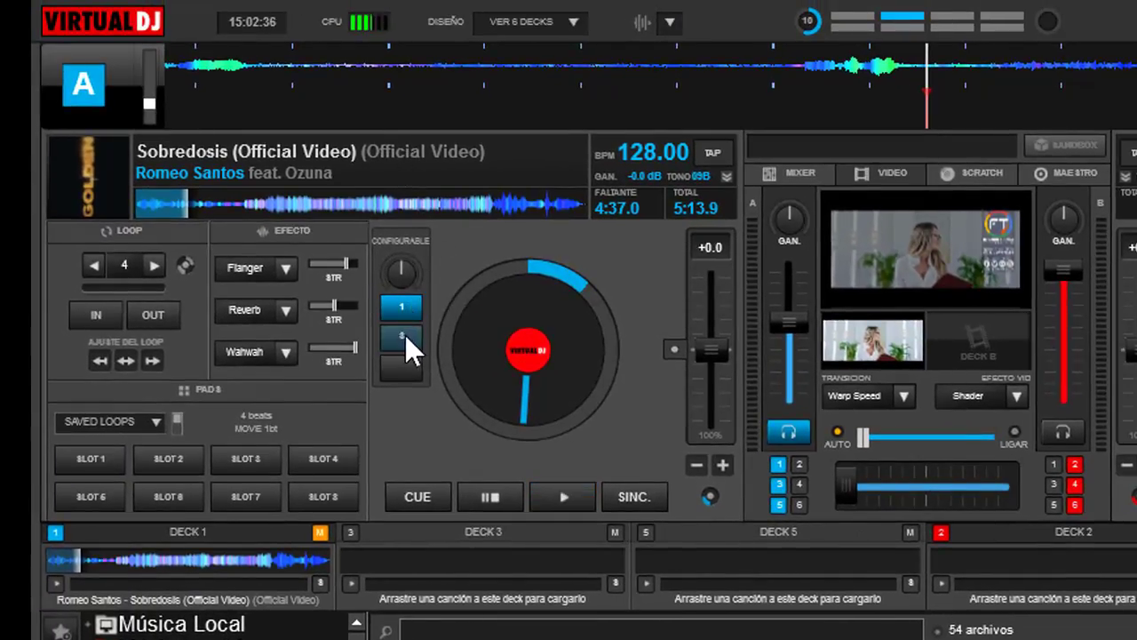
pyautogui.click(405, 335)
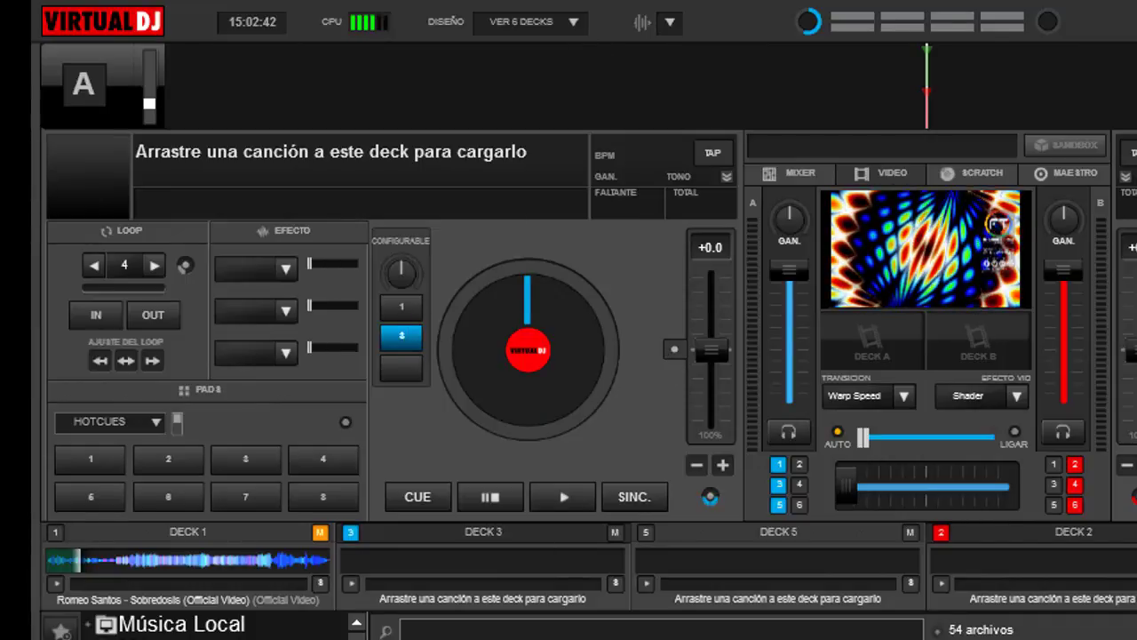
pyautogui.moveTo(533, 635); pyautogui.dragTo(534, 363)
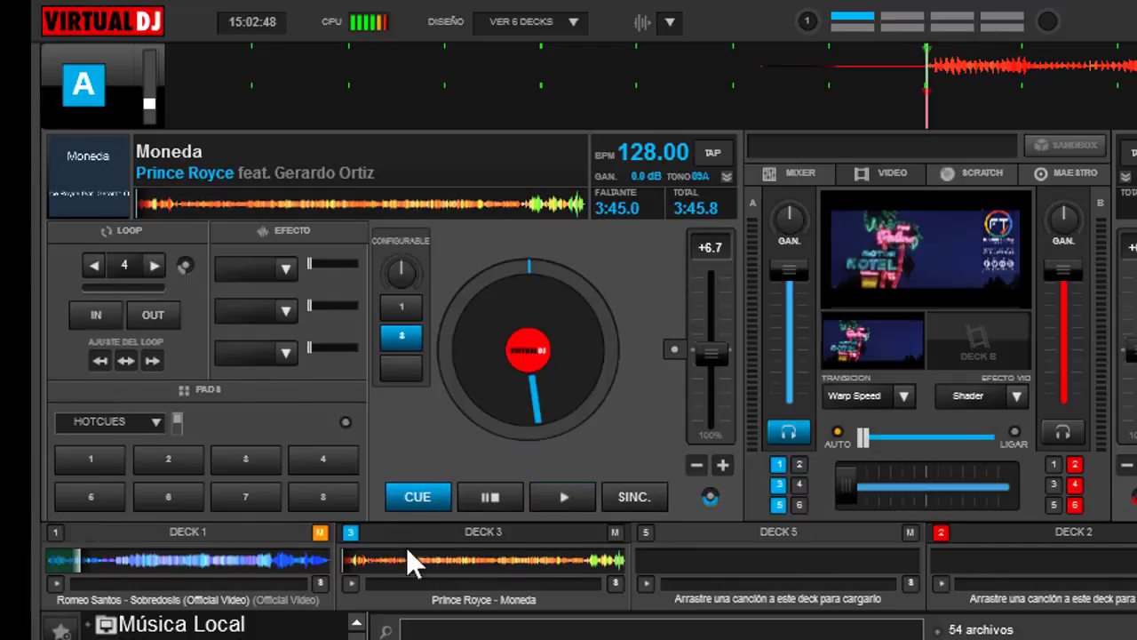
# Alternate the left side between deck 1 and deck 3 with the configurable buttons, finishing on deck 3
pyautogui.click(407, 300)
pyautogui.click(405, 339)
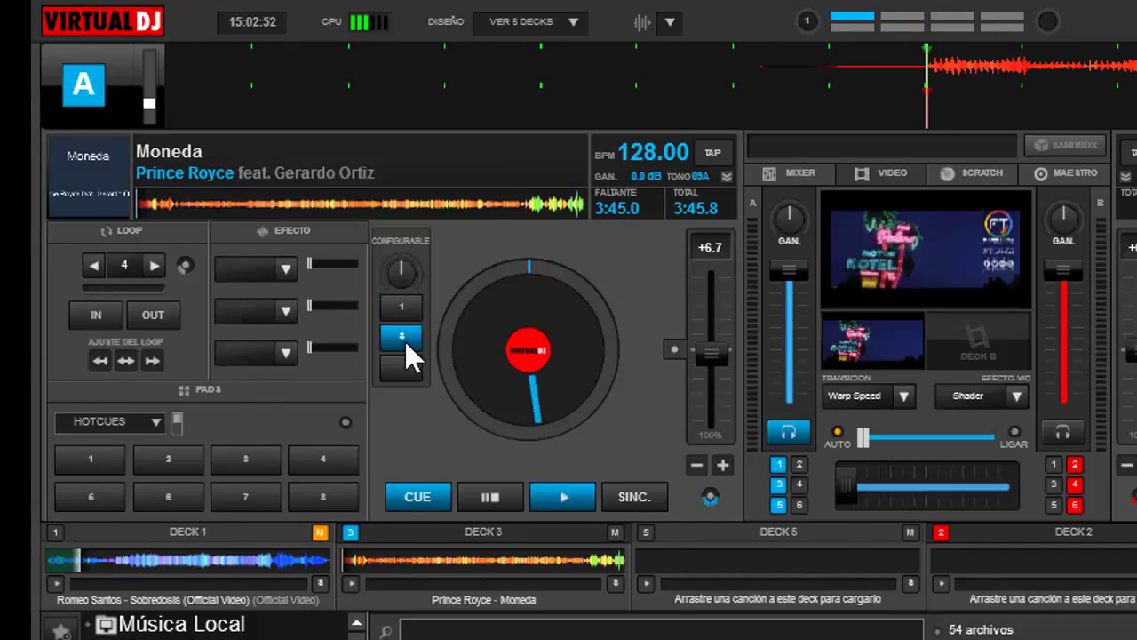
pyautogui.click(410, 300)
pyautogui.click(405, 336)
pyautogui.click(405, 303)
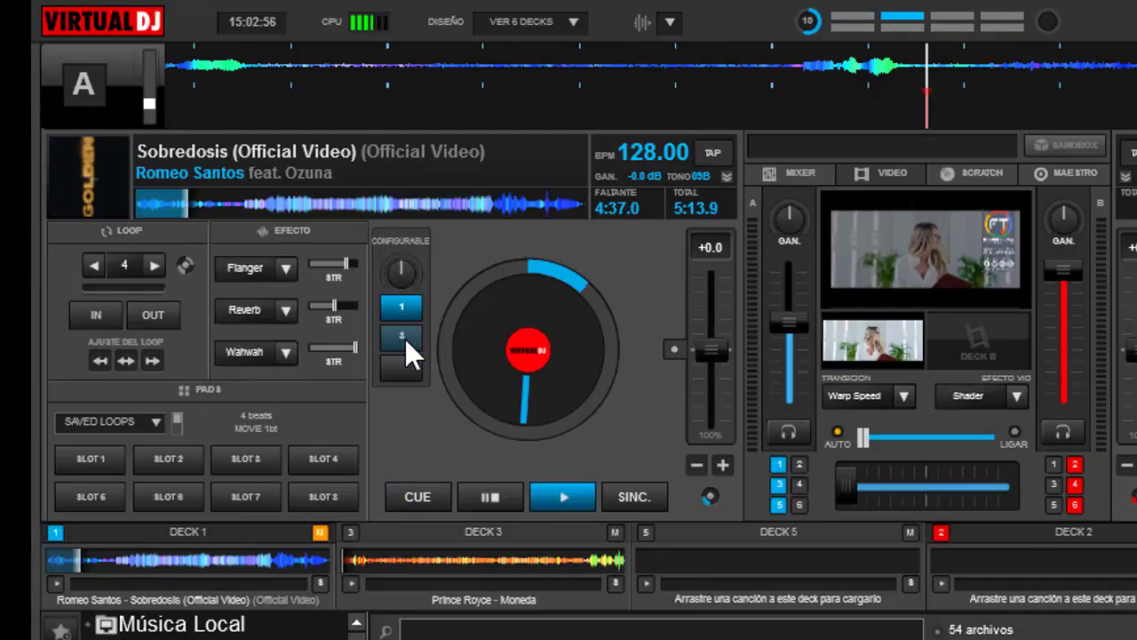
pyautogui.click(404, 338)
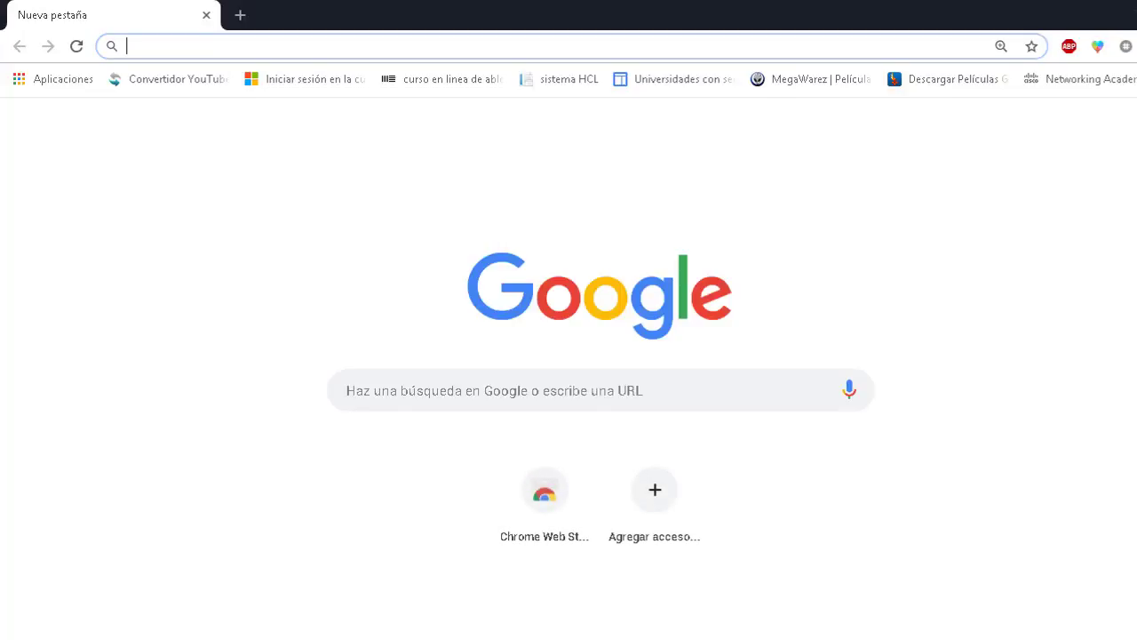
# Switch to the Chrome browser, open YouTube from the Google apps, search for the DJ's channel by name and open it
pyautogui.click(1099, 146)
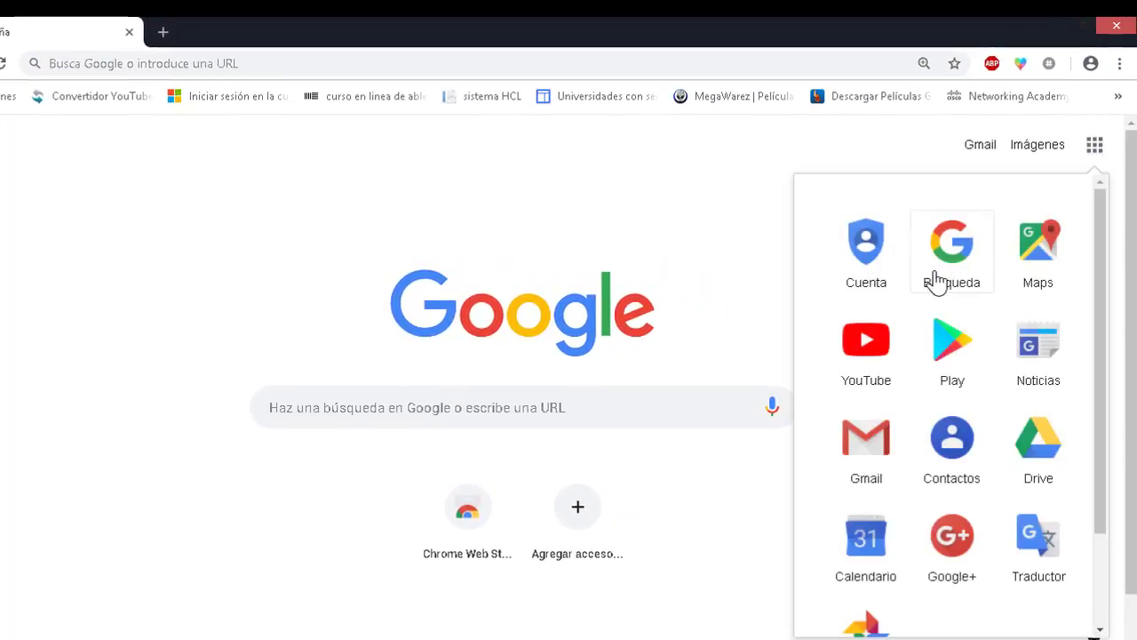
pyautogui.click(867, 346)
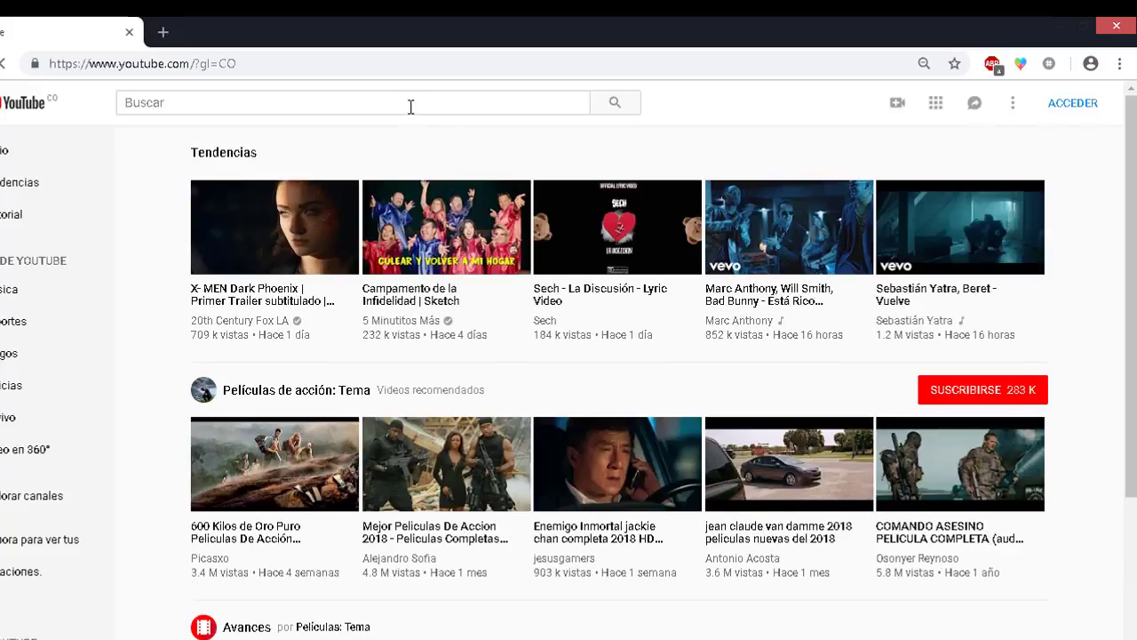
pyautogui.click(411, 105)
pyautogui.write('dj fab')
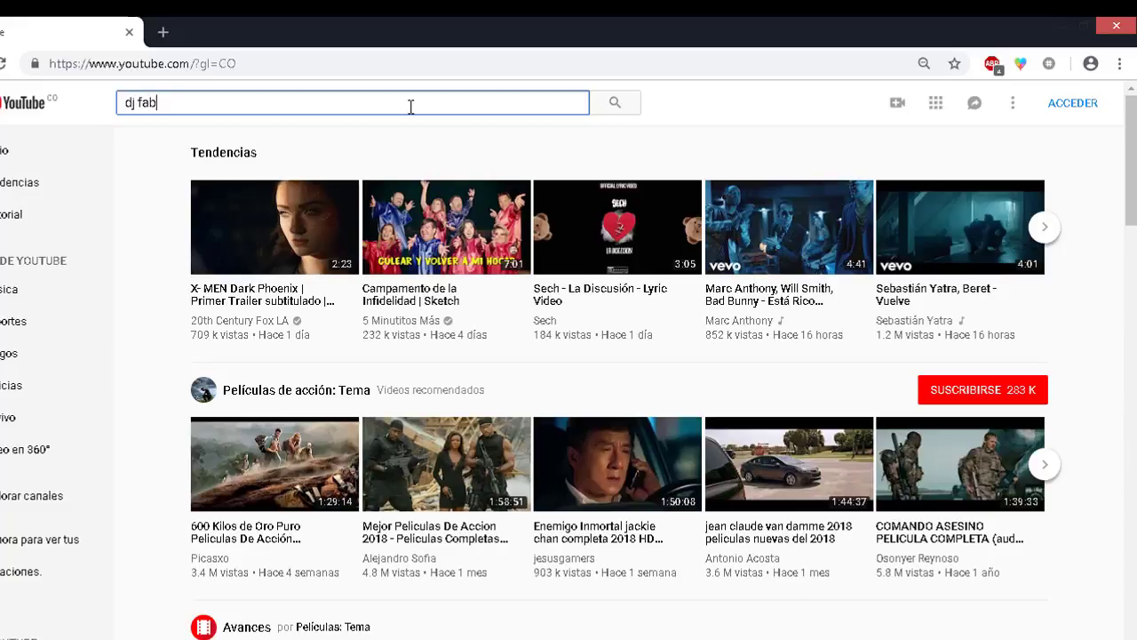
pyautogui.write('io triana')
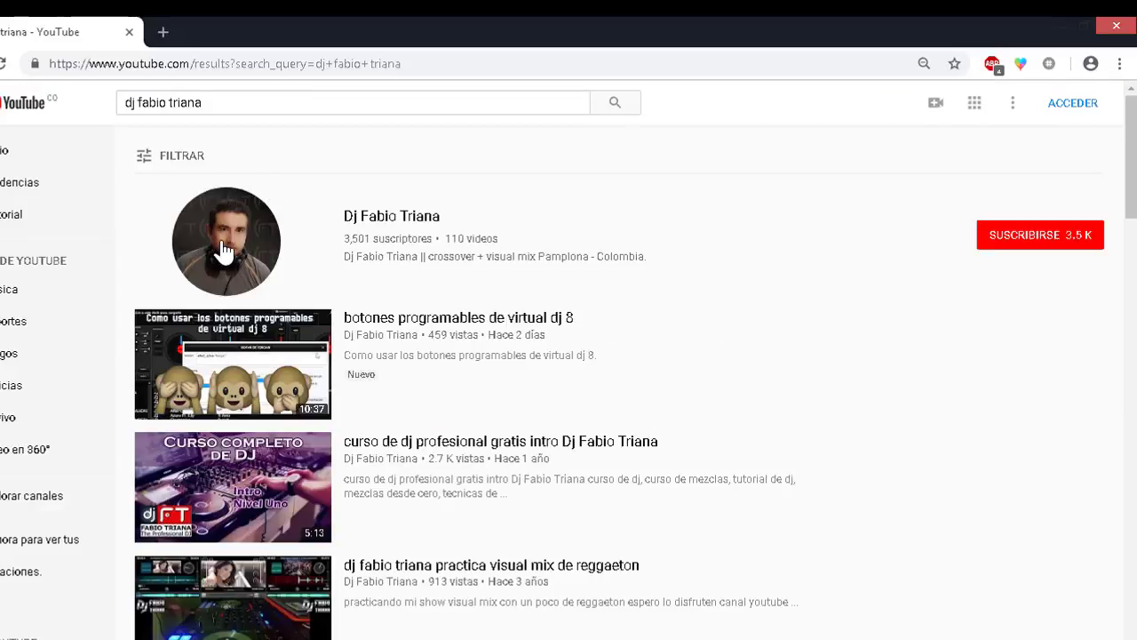
pyautogui.click(223, 253)
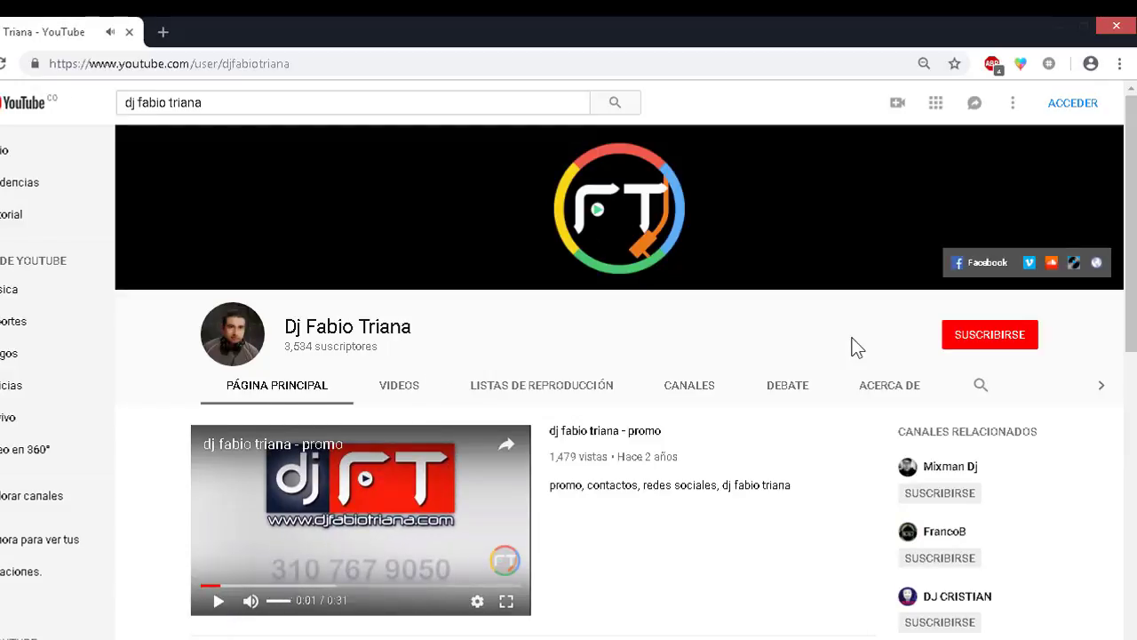
# Examine the playlists featured on the channel's home page and the complete list of created playlists
pyautogui.scroll(-1, 1133, 182)
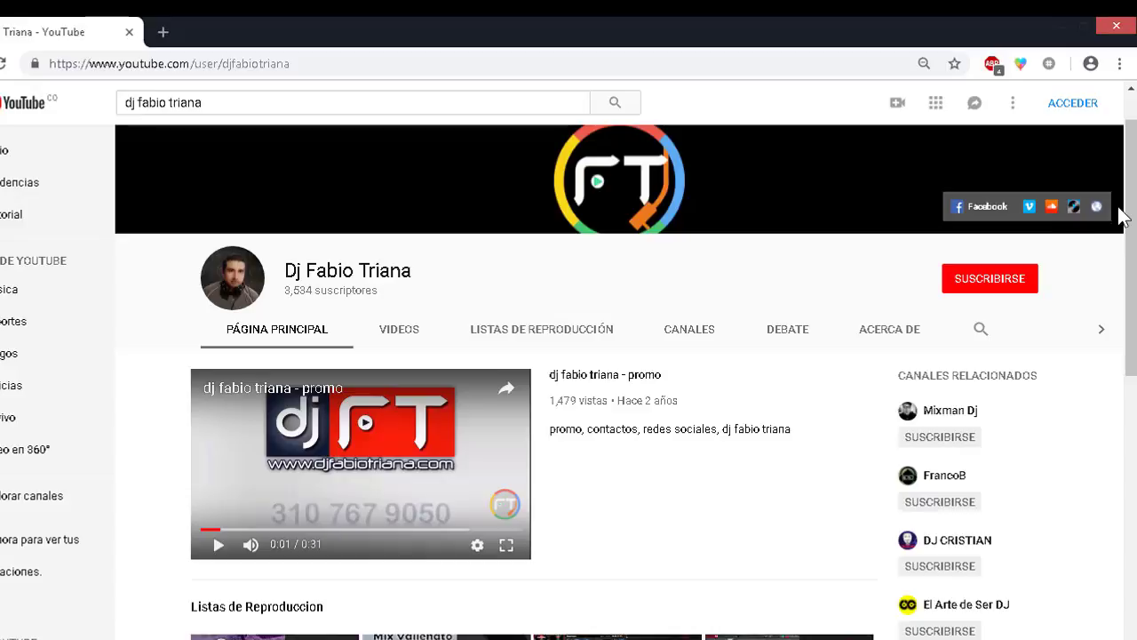
pyautogui.moveTo(1131, 213); pyautogui.dragTo(1134, 385)
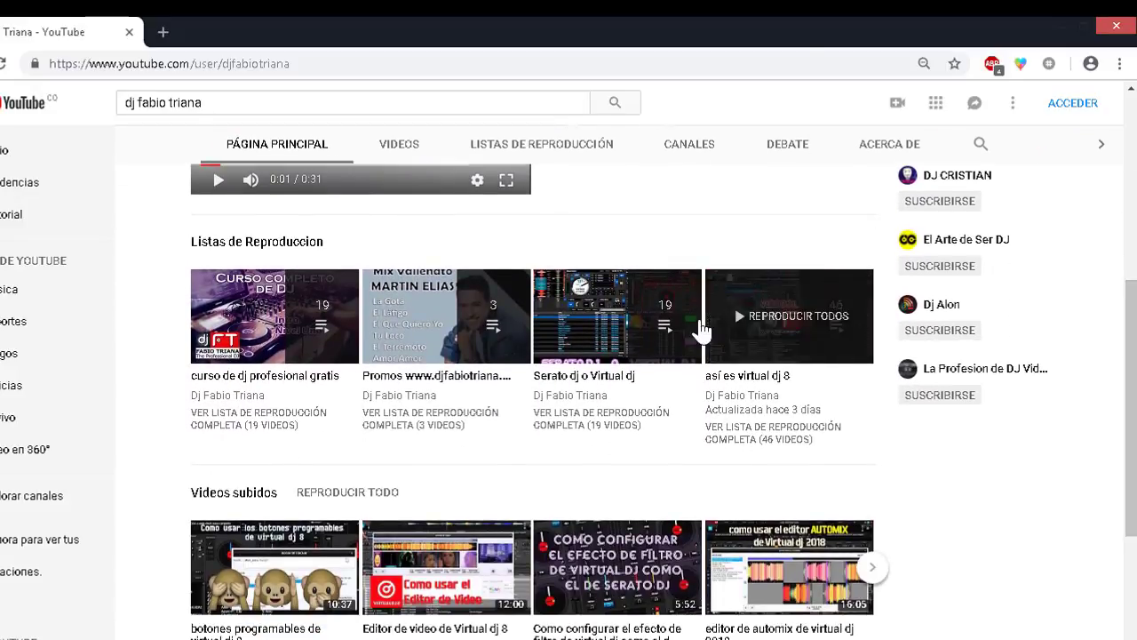
pyautogui.moveTo(246, 318)
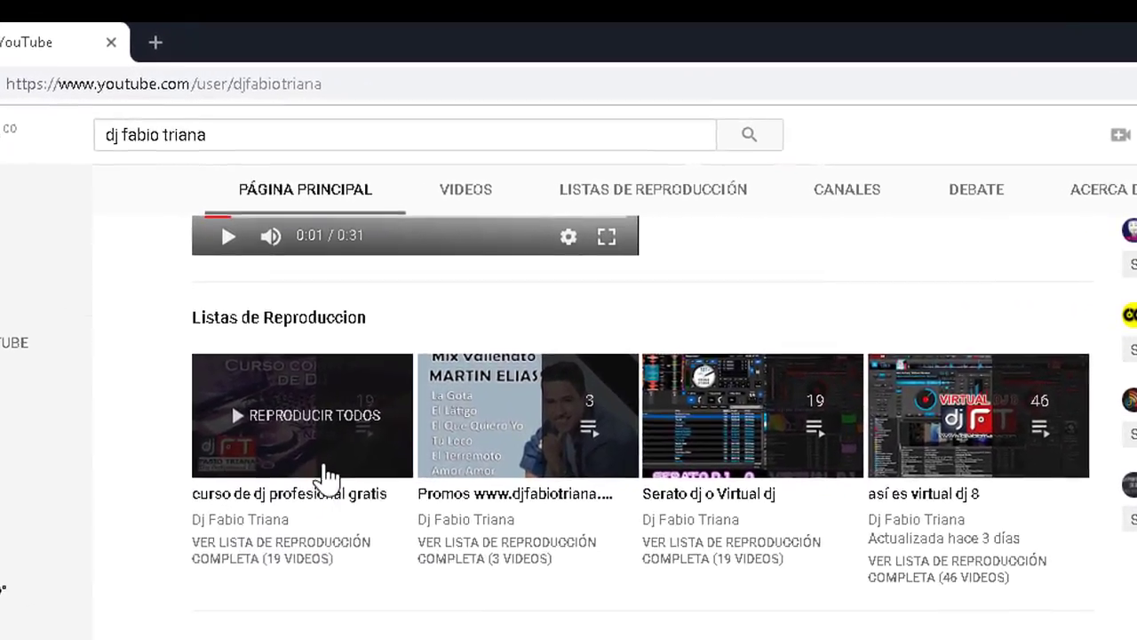
pyautogui.moveTo(469, 485)
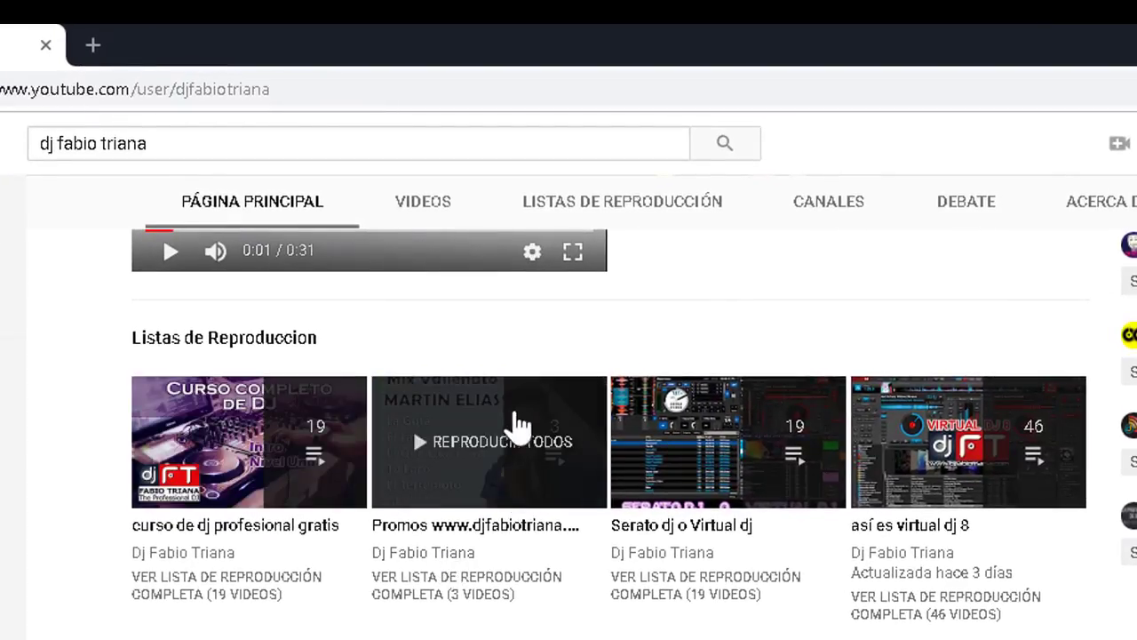
pyautogui.moveTo(678, 541)
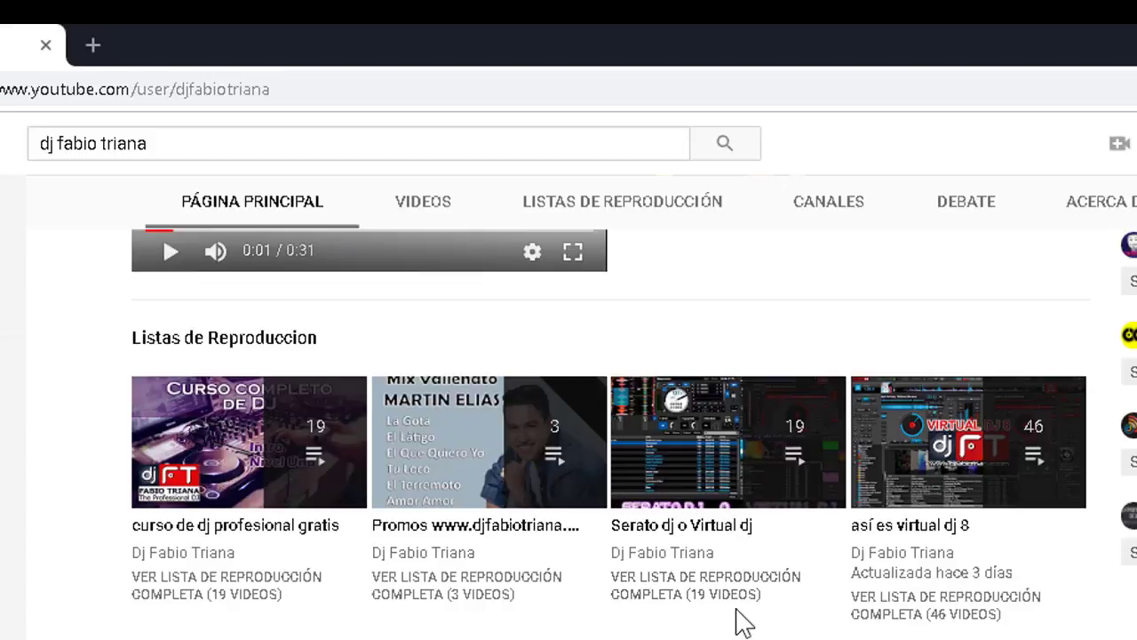
pyautogui.moveTo(901, 531)
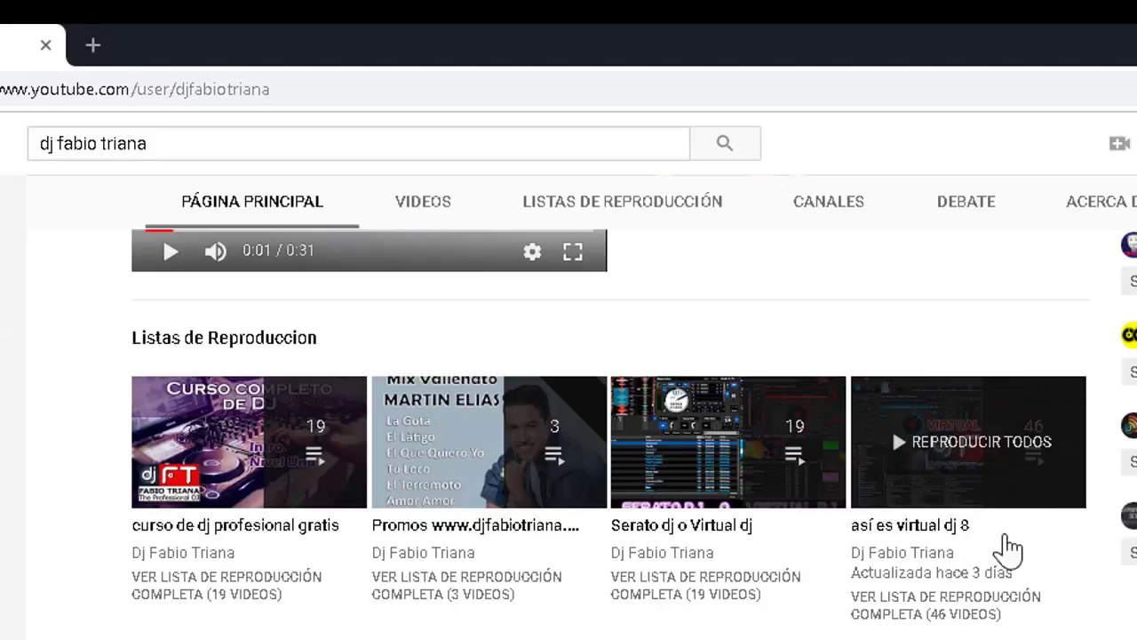
pyautogui.moveTo(853, 571)
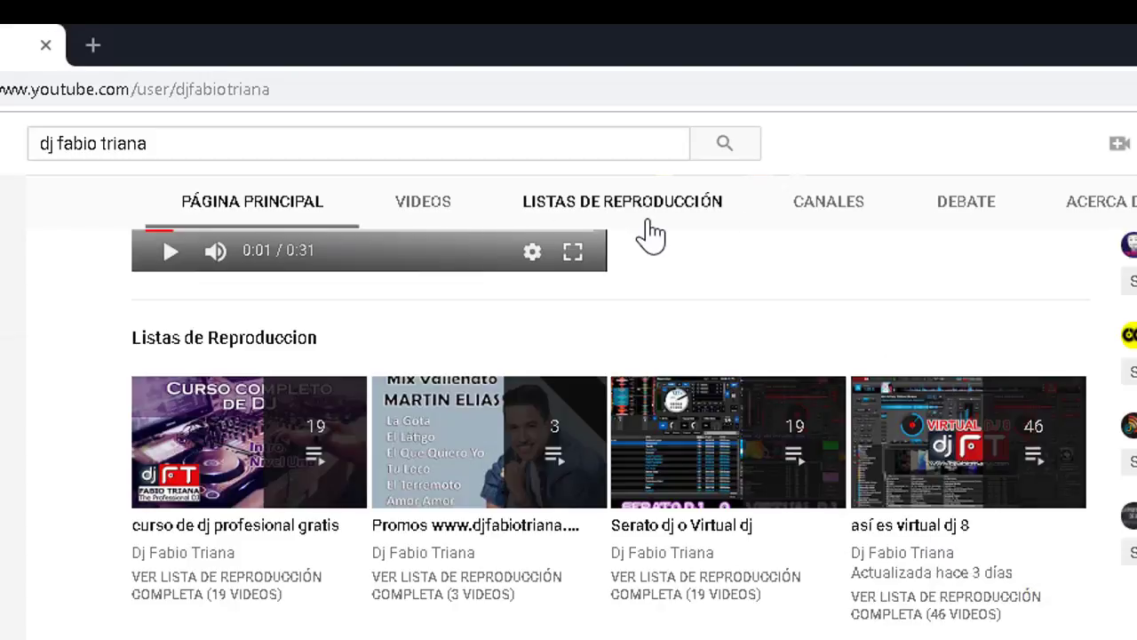
pyautogui.click(658, 214)
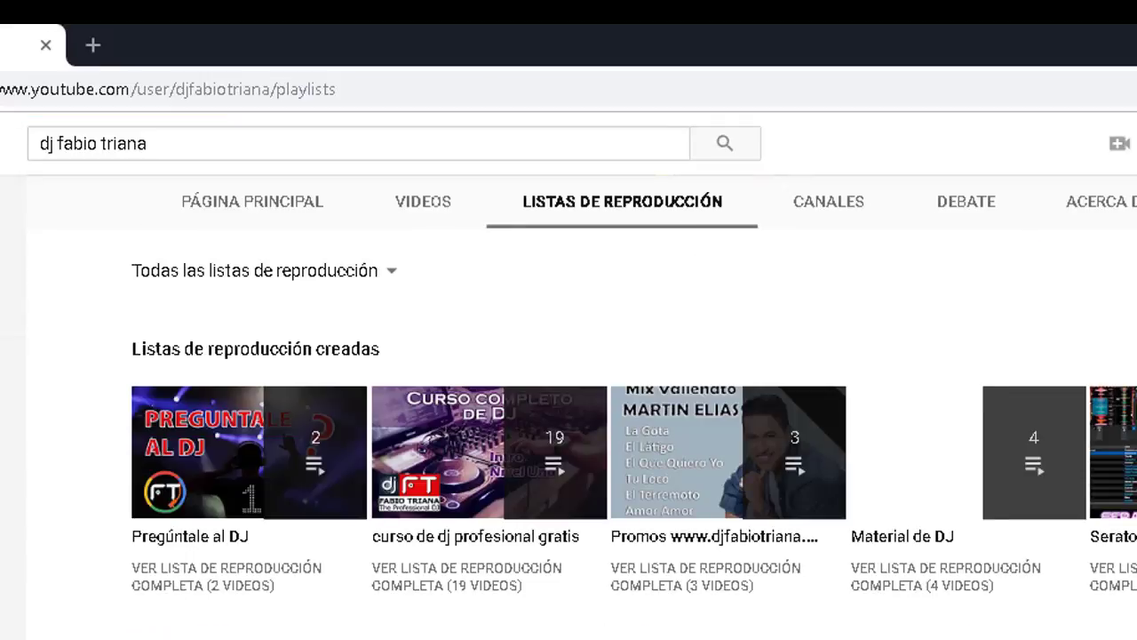
pyautogui.scroll(-1, 882, 526)
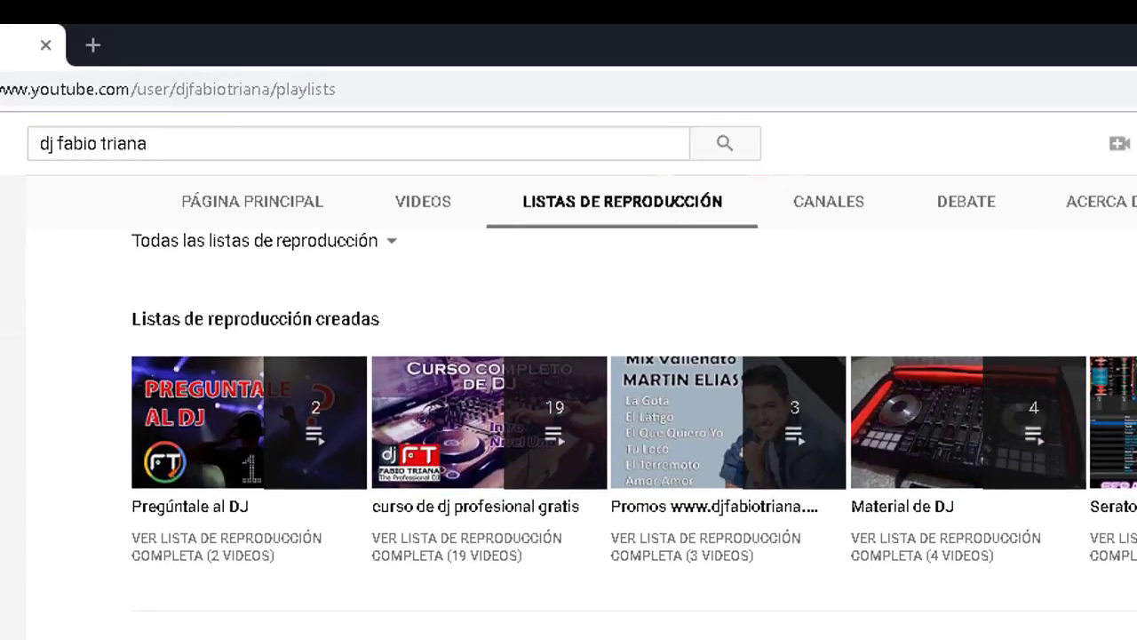